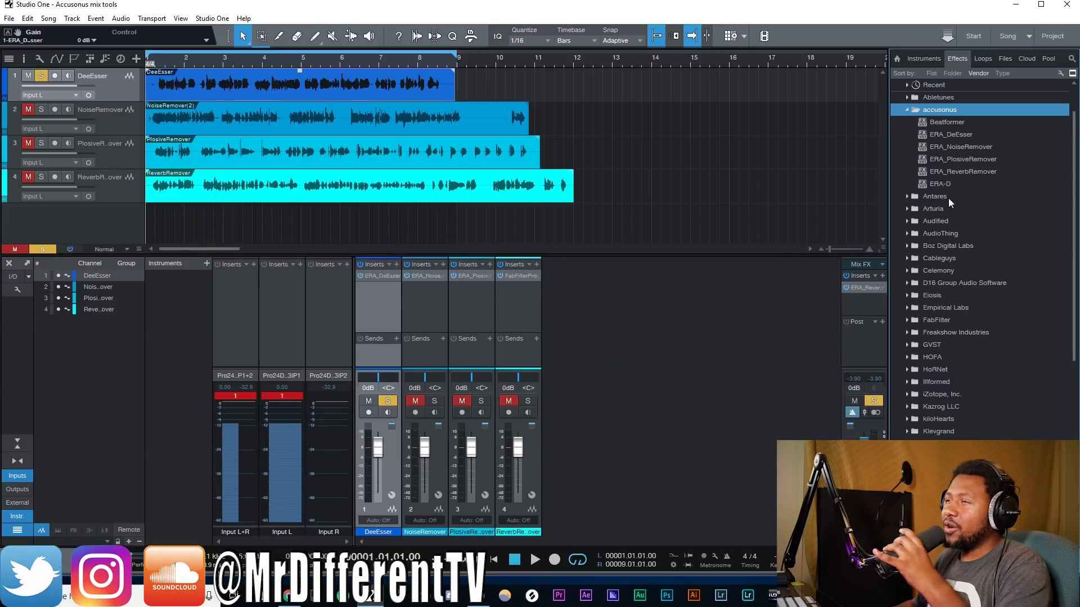
# - Examine the ERA De-Esser, Noise Remover and Plosive Remover track inserts and the Reverb Remover insert on the main channel
pyautogui.moveTo(342, 62); pyautogui.dragTo(341, 56)
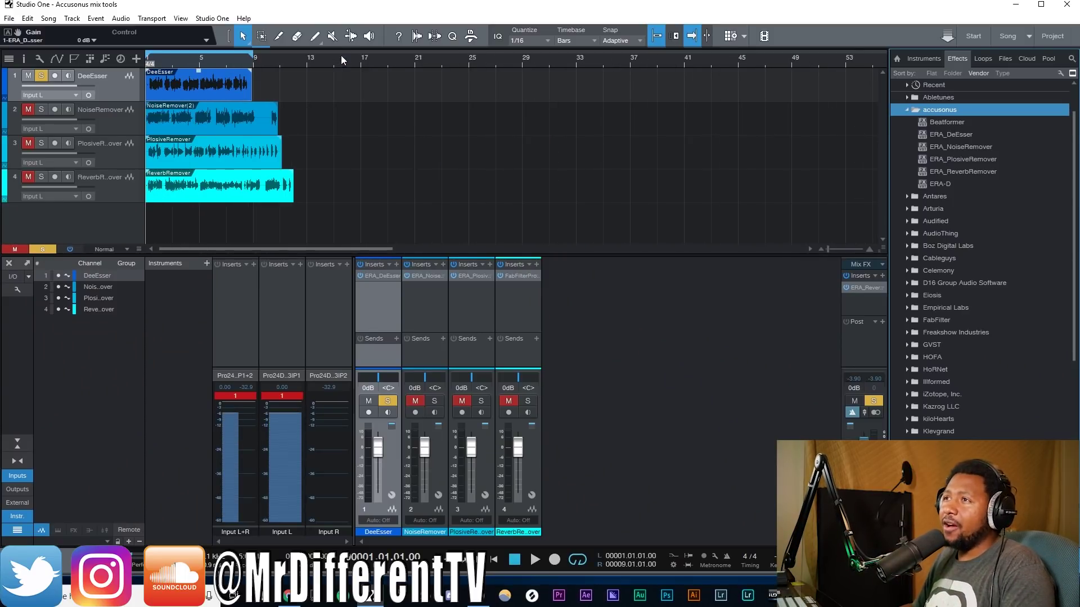
pyautogui.click(386, 275)
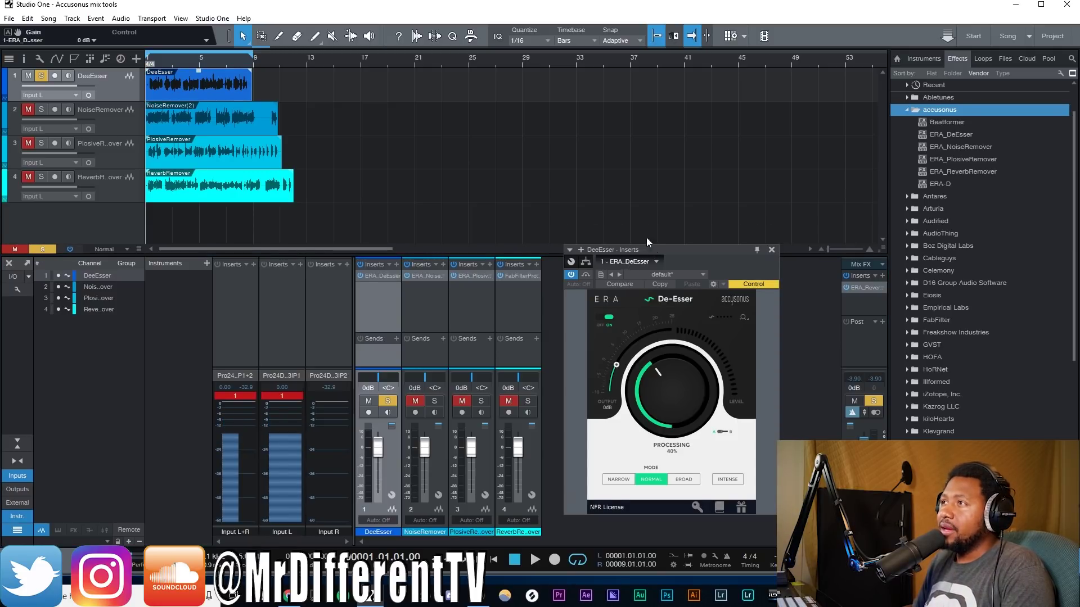
pyautogui.moveTo(649, 244); pyautogui.dragTo(636, 170)
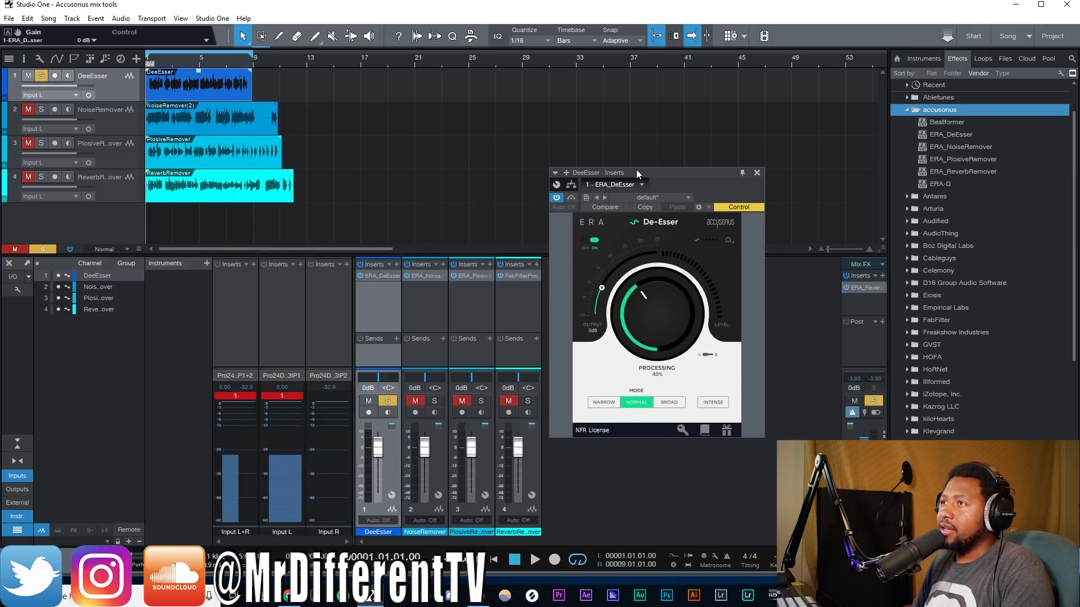
pyautogui.click(427, 275)
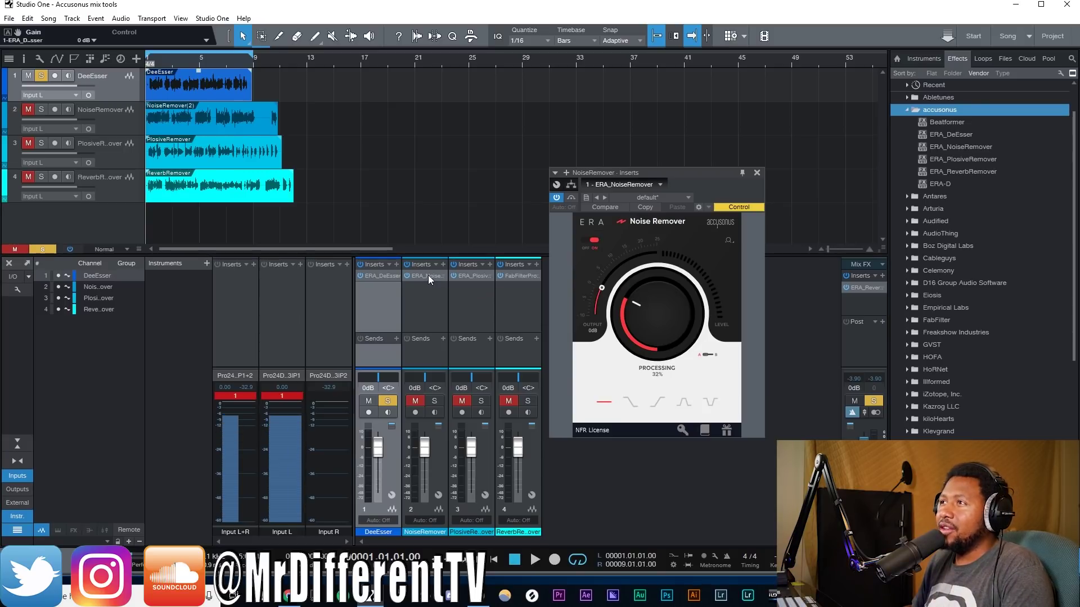
pyautogui.click(480, 275)
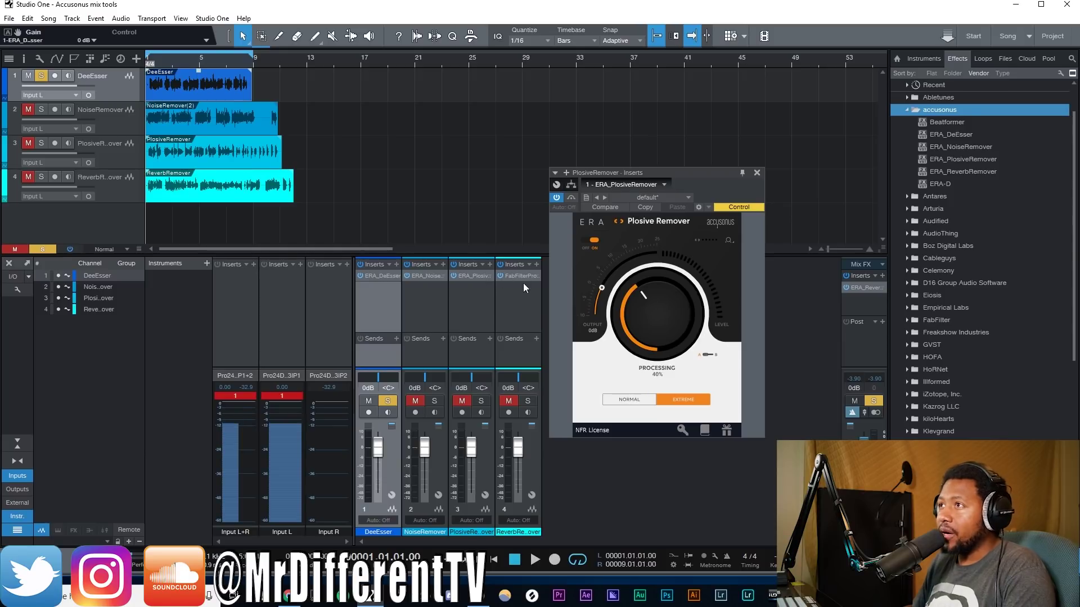
pyautogui.click(872, 289)
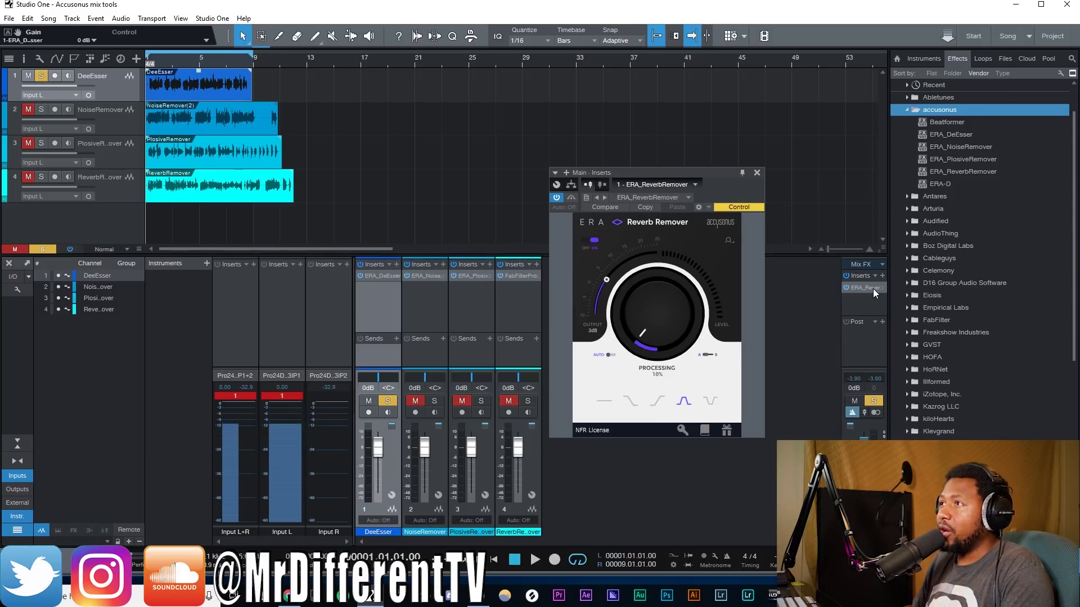
# - Bypass the De-Esser insert on the DeEsser track, listen to the unprocessed vocal, and return playback to the start
pyautogui.click(380, 275)
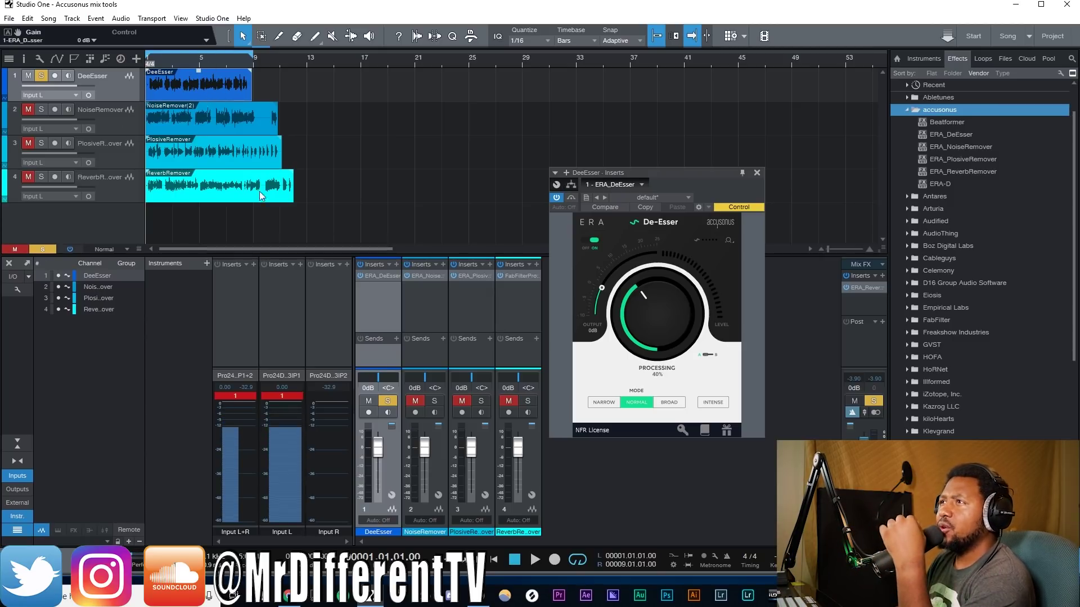
pyautogui.click(559, 198)
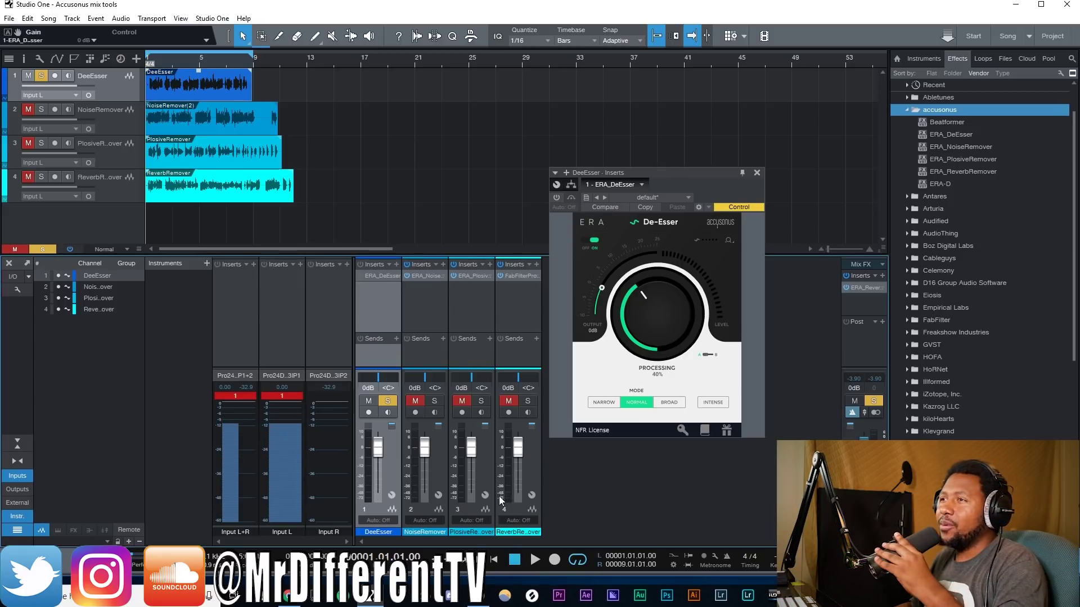
pyautogui.click(534, 560)
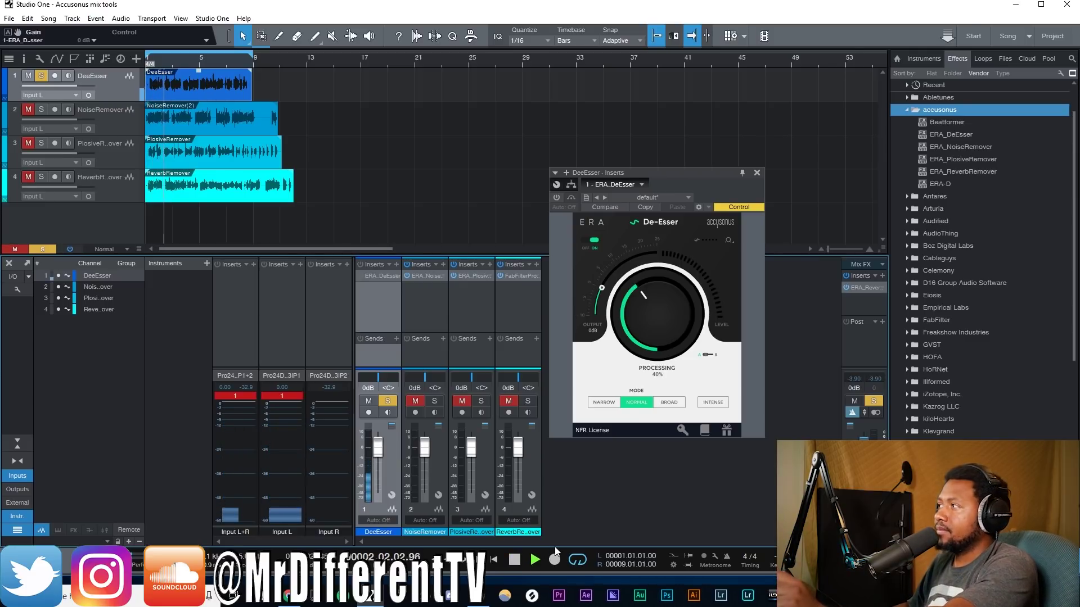
pyautogui.click(515, 560)
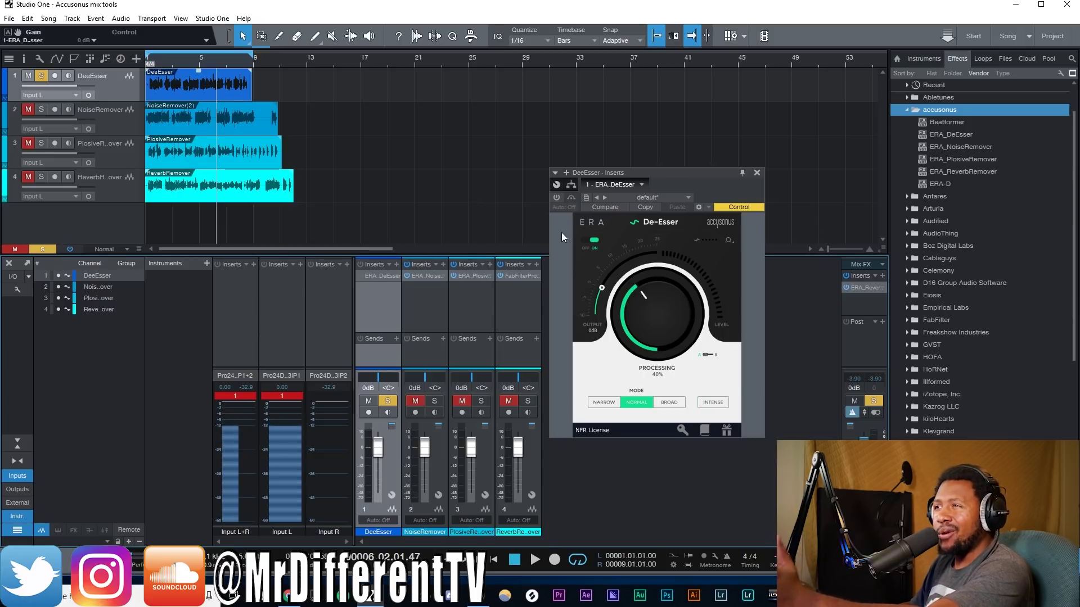
pyautogui.click(495, 563)
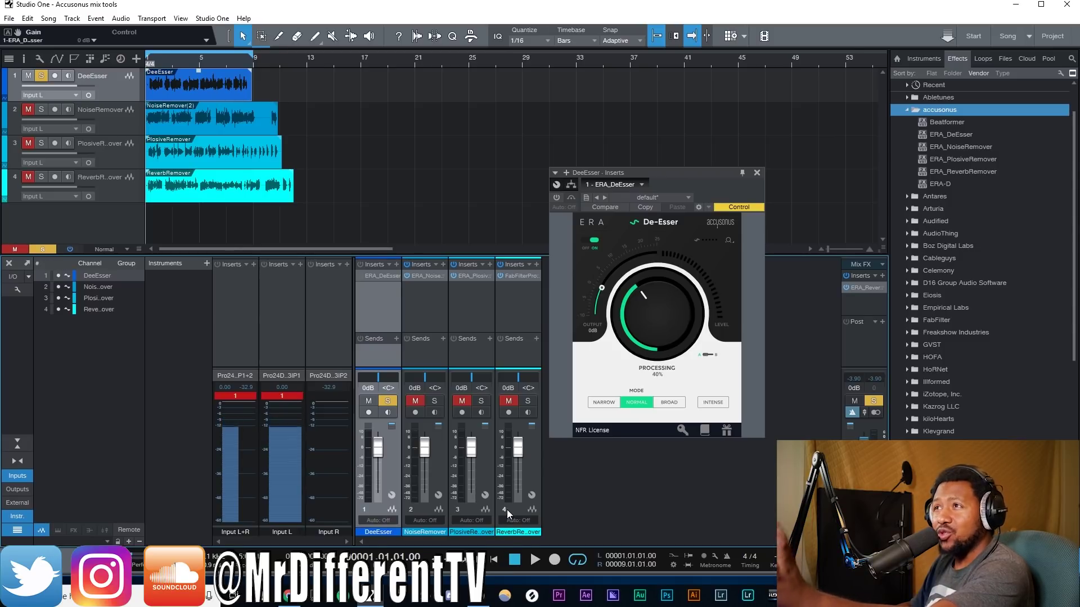
# - Reactivate the De-Esser and, during playback, set processing to 100% in Broad mode with Intense enabled
pyautogui.click(361, 277)
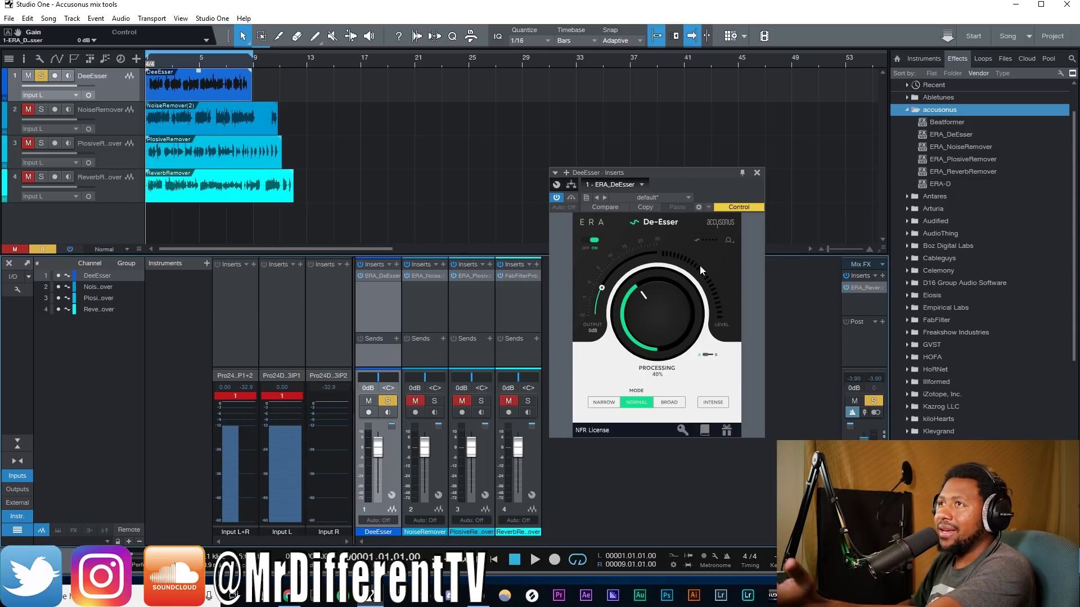
pyautogui.click(535, 561)
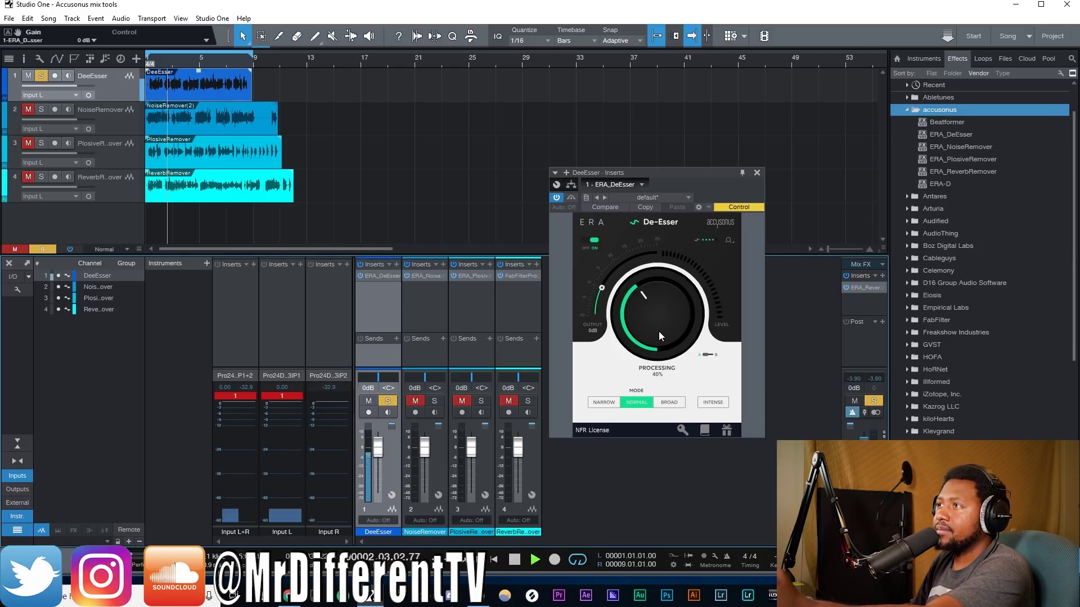
pyautogui.moveTo(657, 332); pyautogui.dragTo(663, 238)
pyautogui.click(669, 403)
pyautogui.click(719, 403)
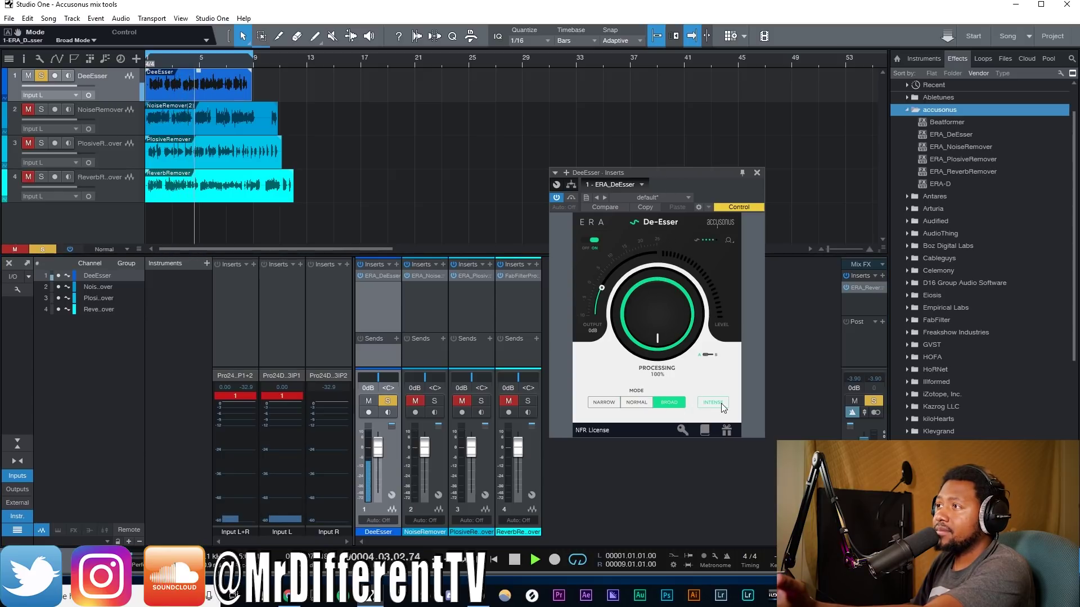
pyautogui.click(634, 402)
pyautogui.click(668, 403)
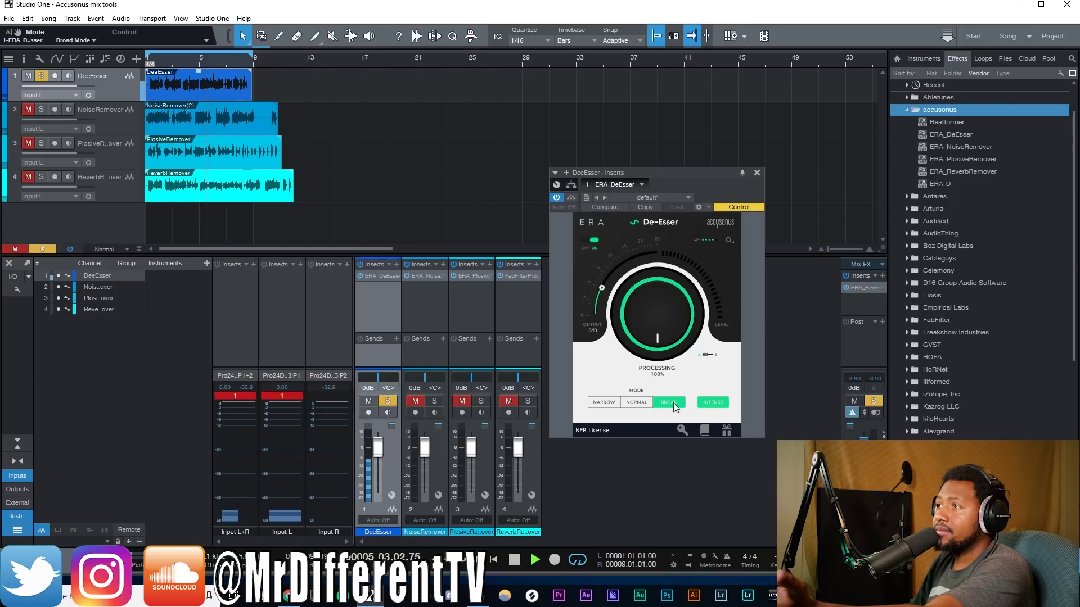
pyautogui.press('space')
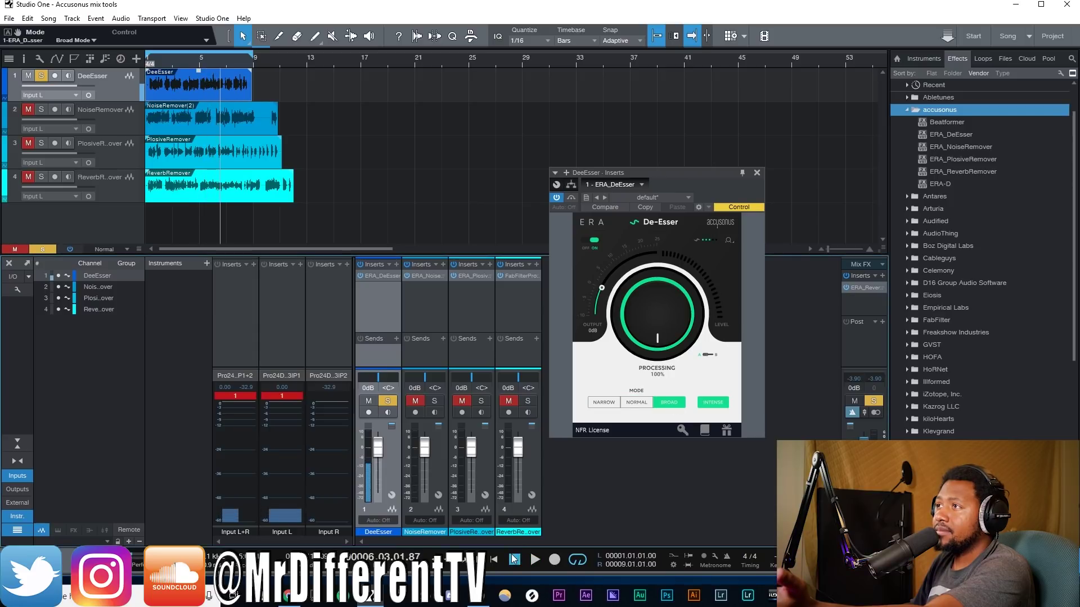
# - Raise the De-Esser's output gain to 19 dB while listening to the track, and stop playback
pyautogui.moveTo(603, 295); pyautogui.dragTo(603, 288)
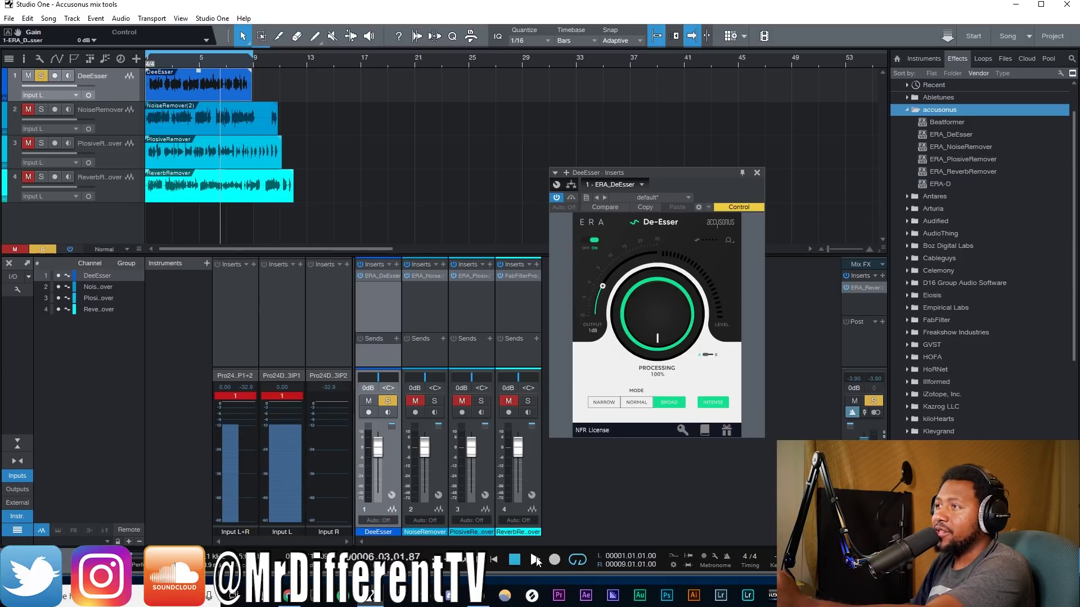
pyautogui.press('space')
pyautogui.moveTo(607, 308); pyautogui.dragTo(650, 216)
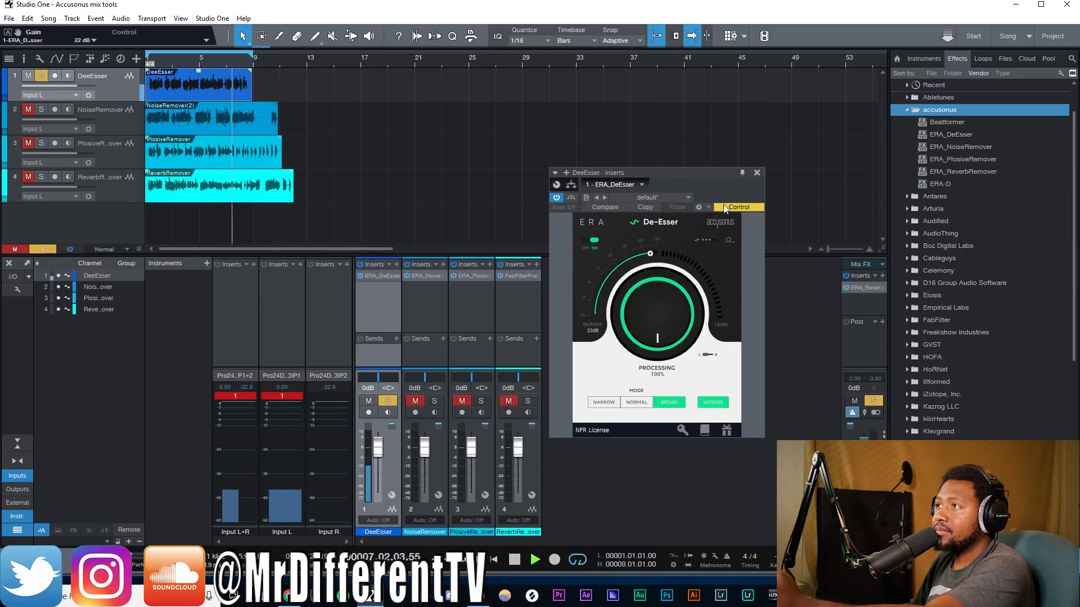
pyautogui.moveTo(648, 255); pyautogui.dragTo(653, 177)
pyautogui.press('space')
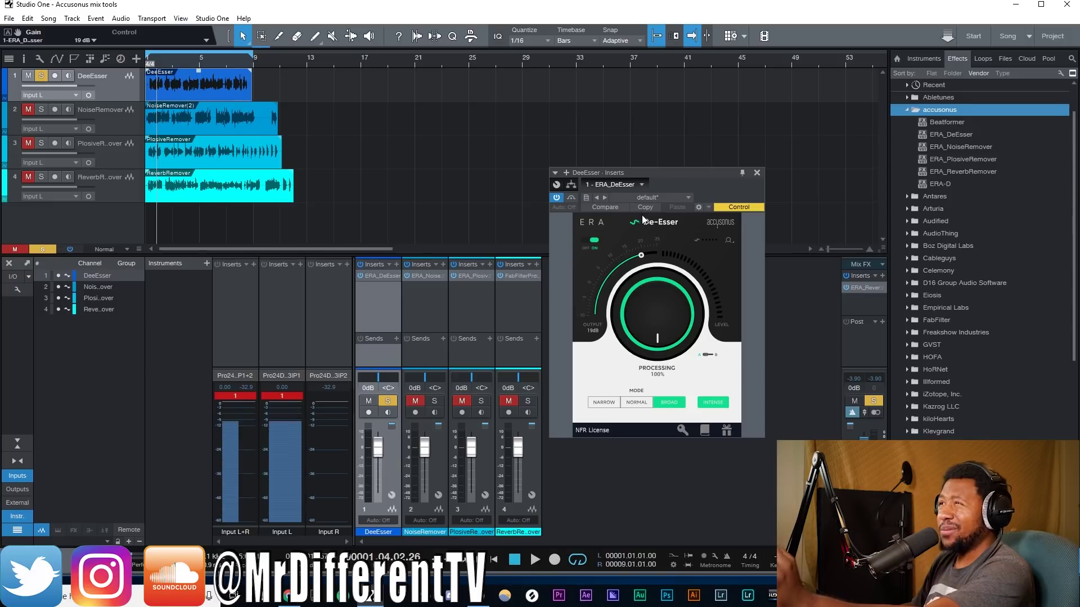
# - Reset the clip indicators on the Input L+R and Input L channels and set the De-Esser's processing to 40%
pyautogui.moveTo(660, 174); pyautogui.dragTo(657, 201)
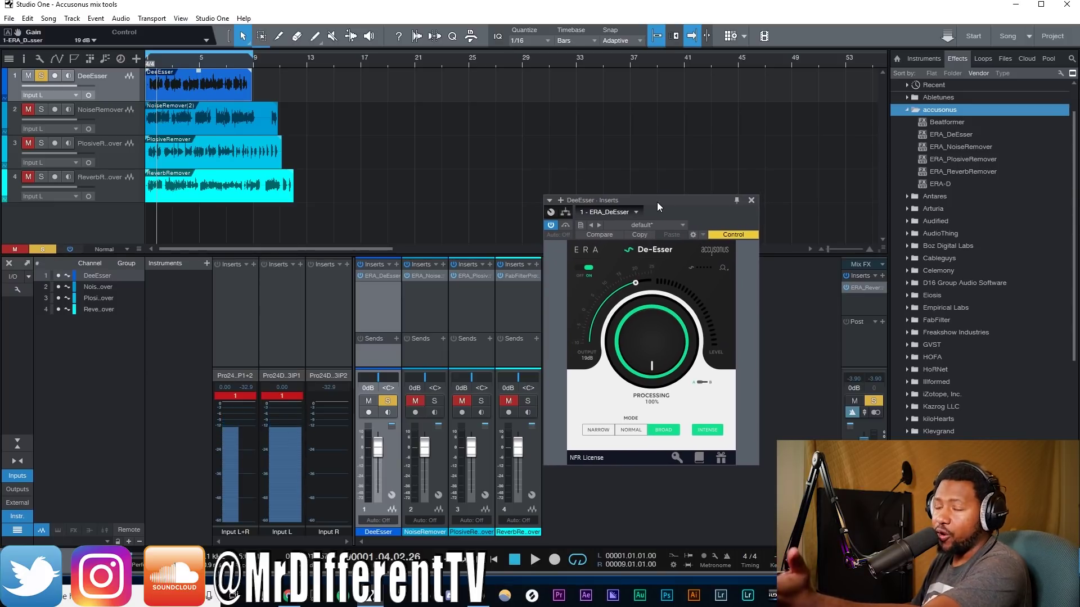
pyautogui.click(283, 397)
pyautogui.click(246, 394)
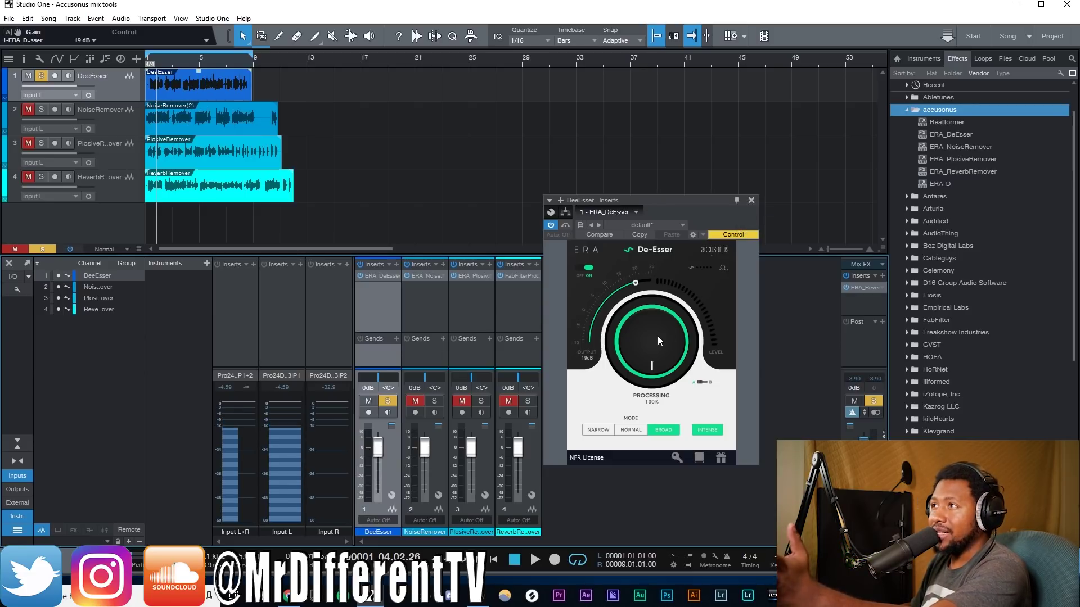
pyautogui.scroll(-10, 655, 335)
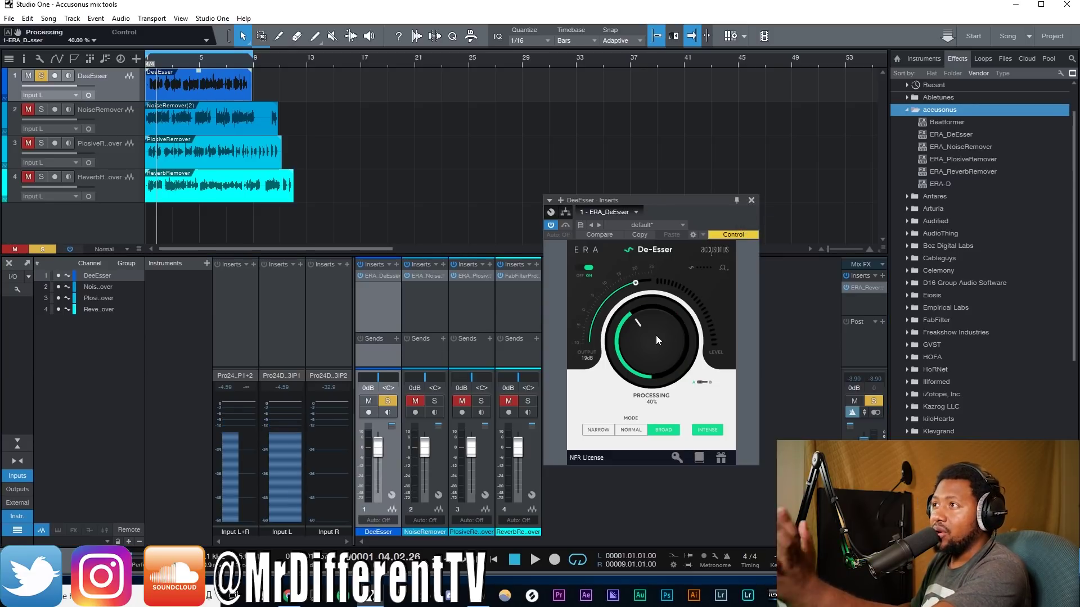
# - Solo the NoiseRemover track instead of the DeEsser track and open its ERA Noise Remover insert
pyautogui.click(751, 200)
pyautogui.click(41, 109)
pyautogui.click(43, 76)
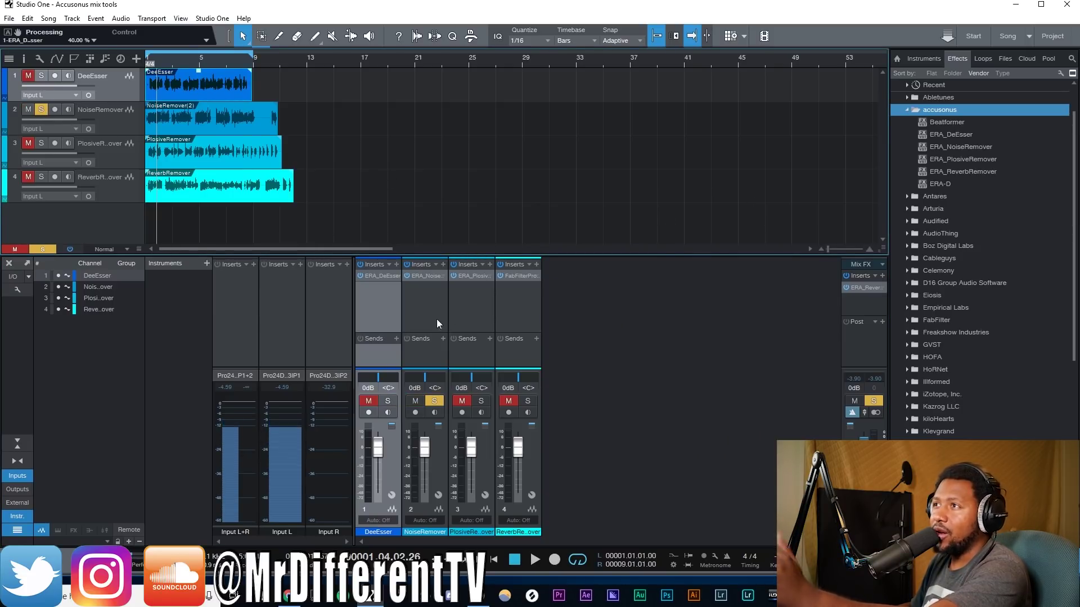
pyautogui.click(423, 278)
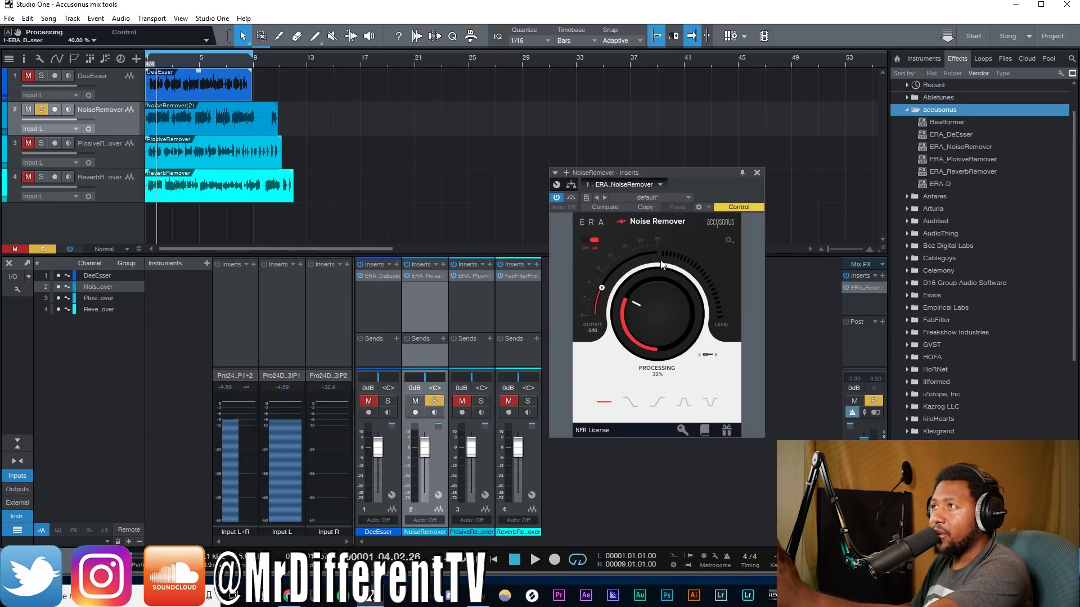
pyautogui.moveTo(676, 173); pyautogui.dragTo(681, 211)
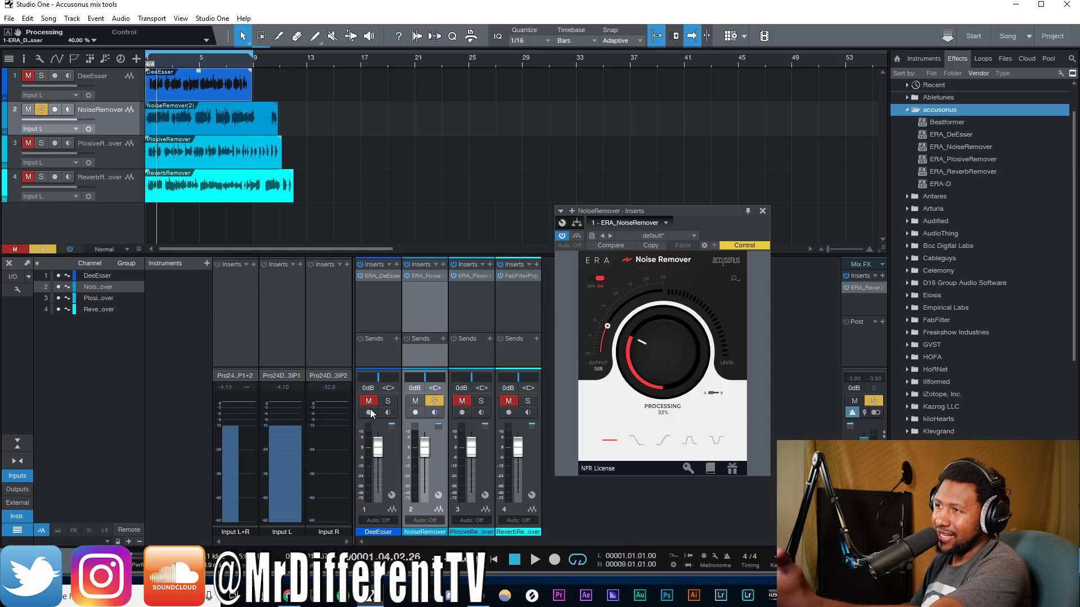
# - Play the NoiseRemover track and switch the Noise Remover off partway through to compare the sound with and without it
pyautogui.click(536, 560)
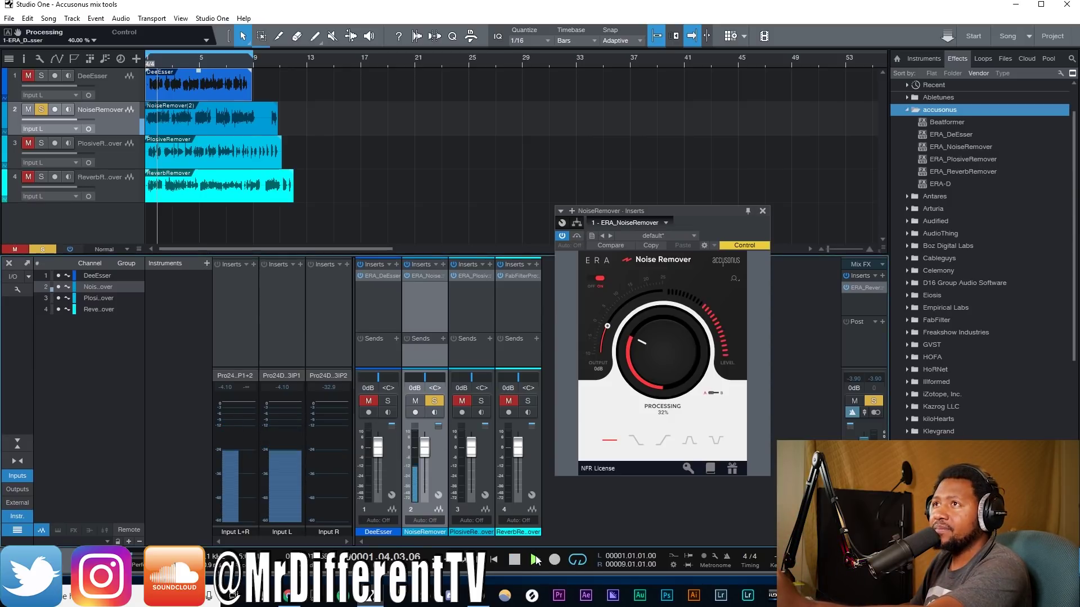
pyautogui.click(601, 279)
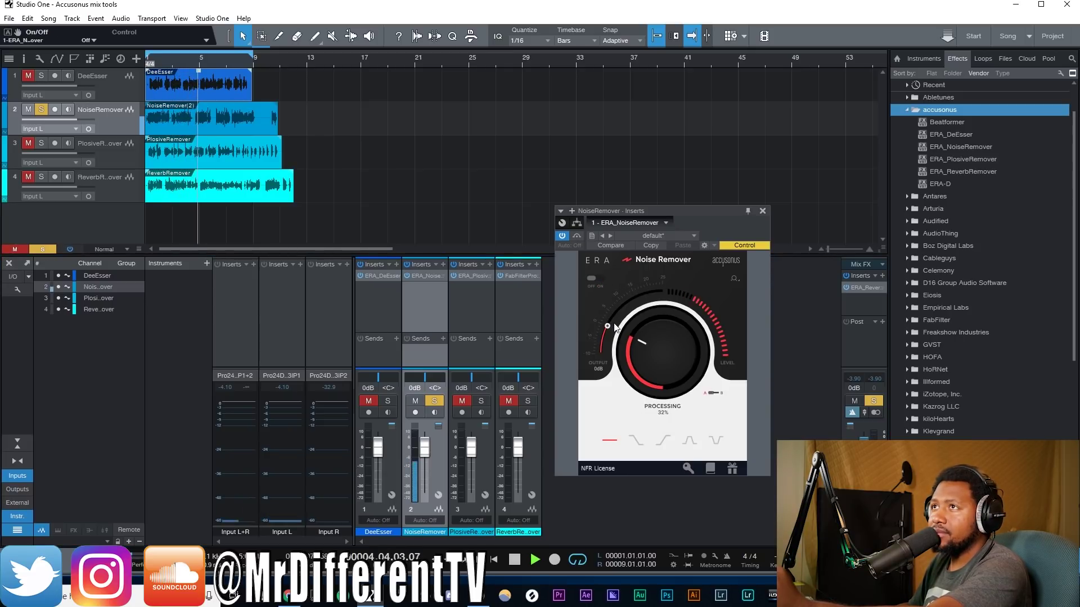
pyautogui.click(519, 560)
# - Set the loop range to the length of the NoiseRemover clip
pyautogui.click(205, 133)
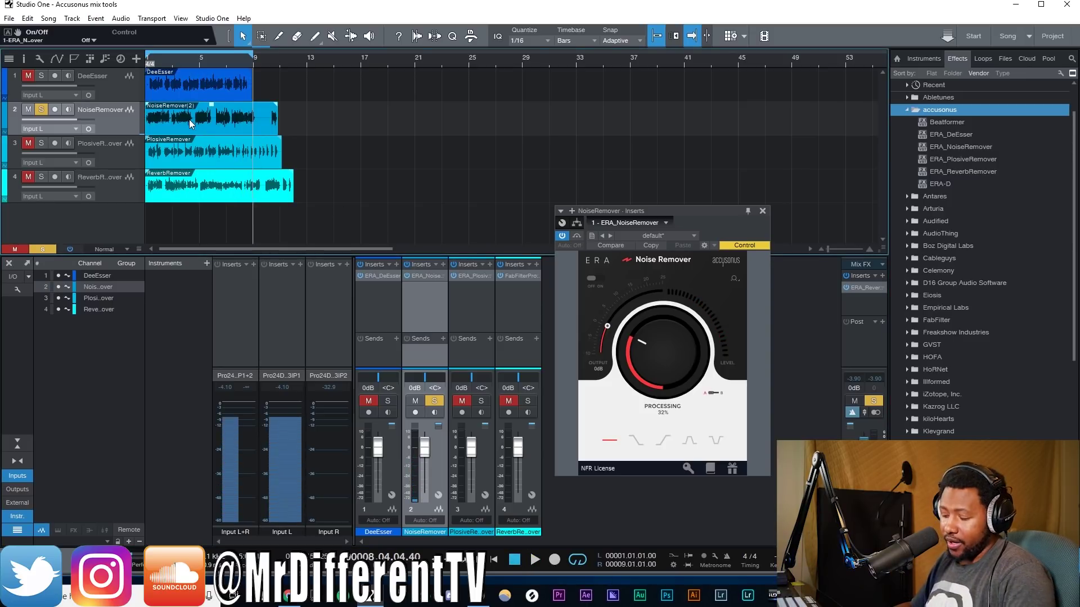
pyautogui.press('p')
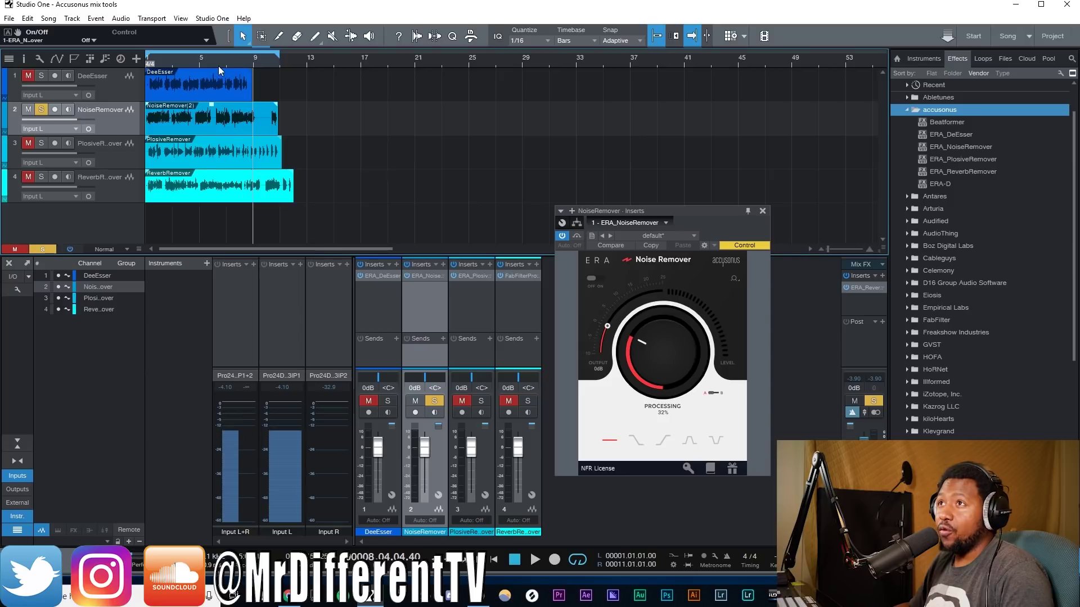
pyautogui.scroll(8, 218, 66)
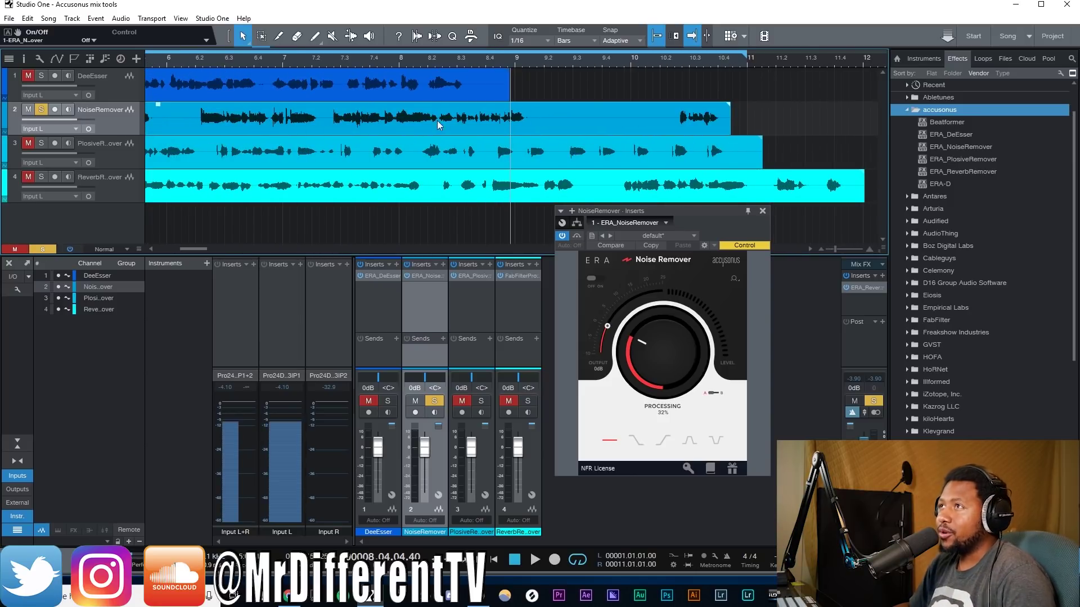
# - Switch the Noise Remover on, play the track from about bar 7 and raise its processing to 80%, backing it off slightly
pyautogui.click(591, 279)
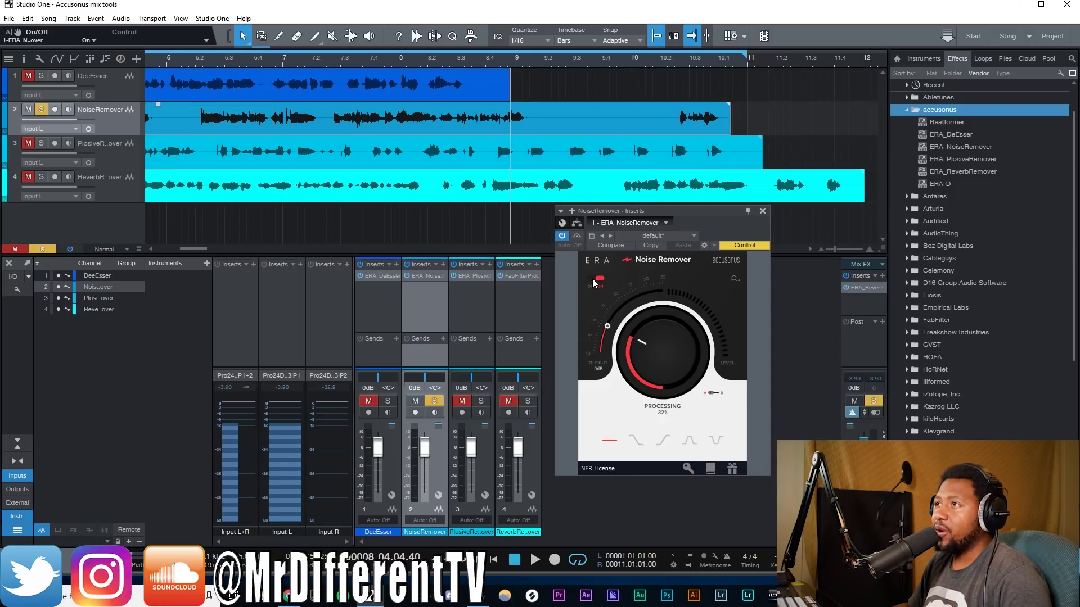
pyautogui.click(327, 61)
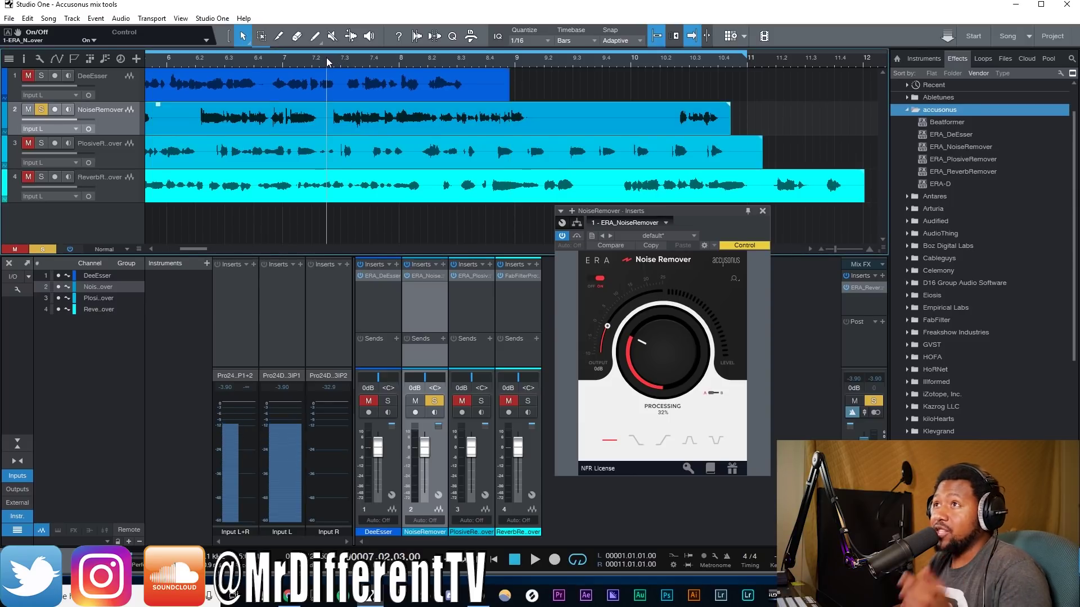
pyautogui.press('space')
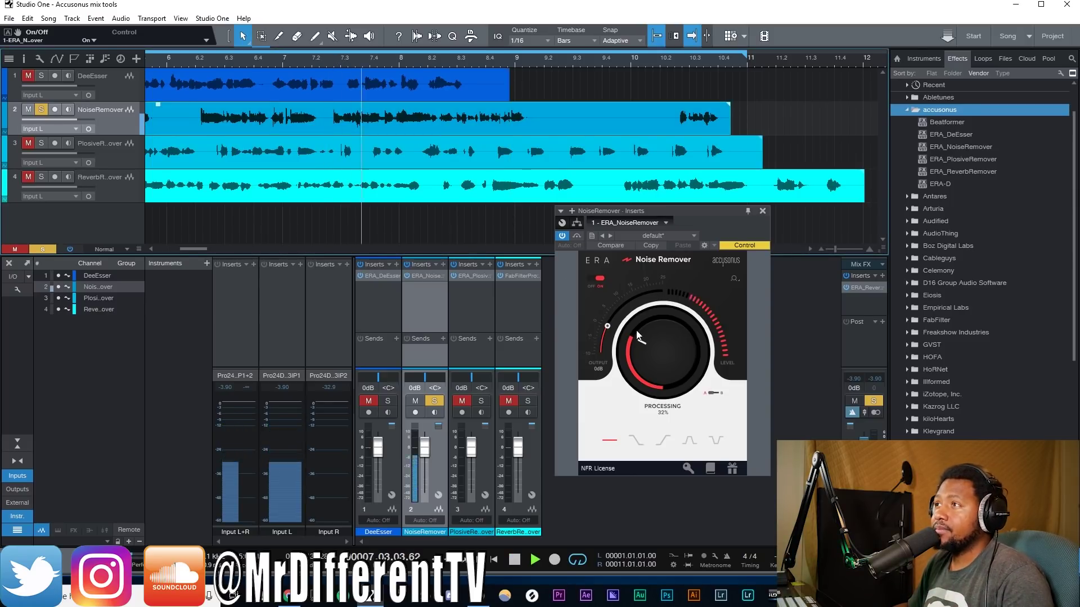
pyautogui.moveTo(662, 380); pyautogui.dragTo(650, 314)
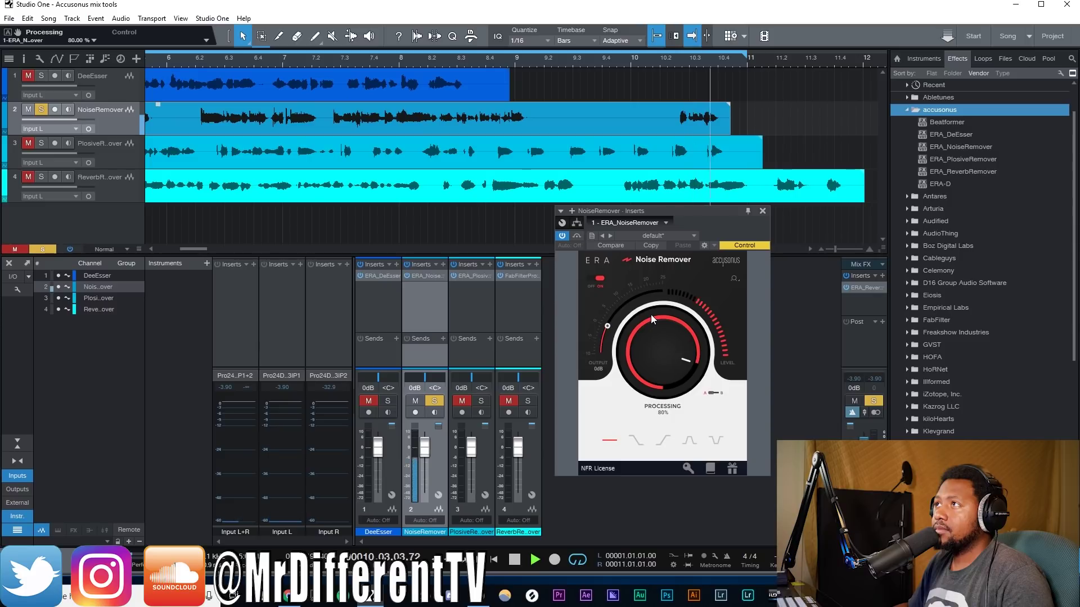
pyautogui.moveTo(650, 315)
pyautogui.mouseDown()
pyautogui.moveTo(649, 284)
pyautogui.moveTo(649, 326)
pyautogui.mouseUp()
# - Audition the Noise Remover's frequency focus modes during playback, lower its processing to 39% and return it to all-frequency focus
pyautogui.click(639, 439)
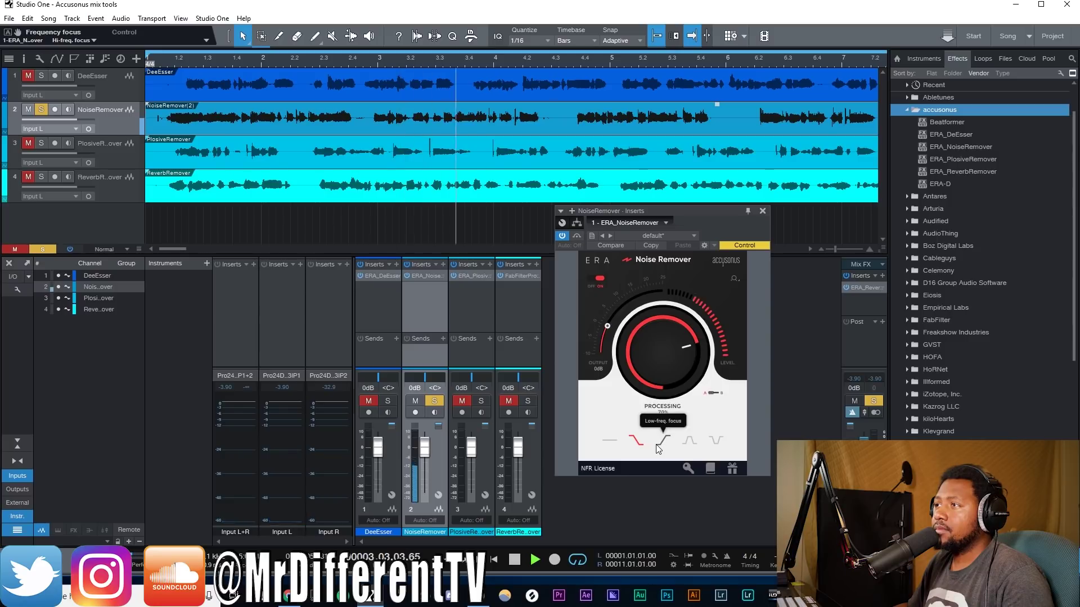
pyautogui.moveTo(643, 423)
pyautogui.mouseDown()
pyautogui.moveTo(643, 450)
pyautogui.moveTo(645, 419)
pyautogui.moveTo(659, 412)
pyautogui.mouseUp()
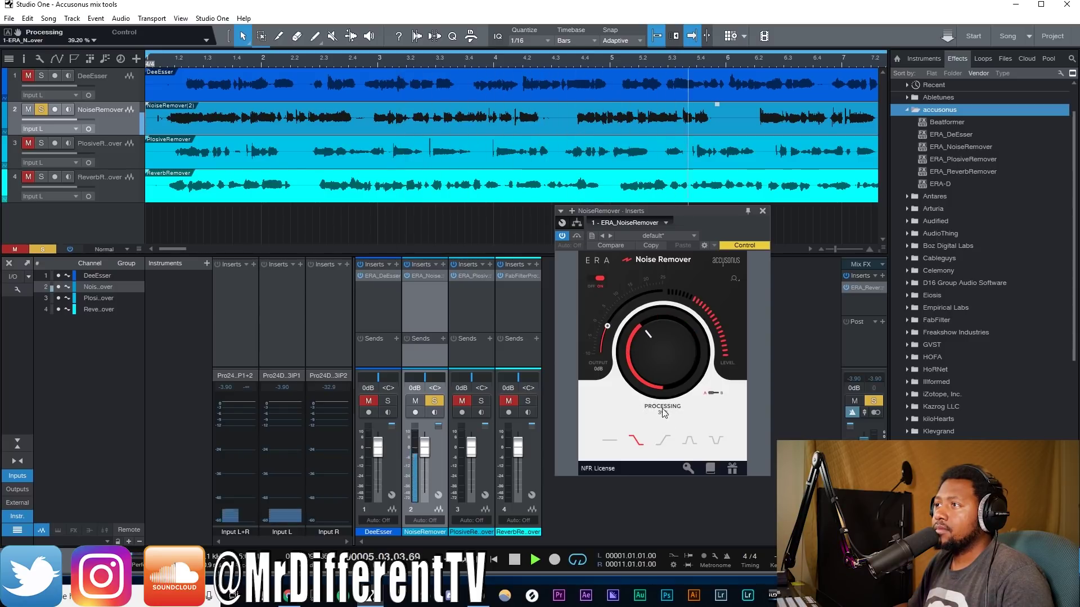
pyautogui.click(665, 442)
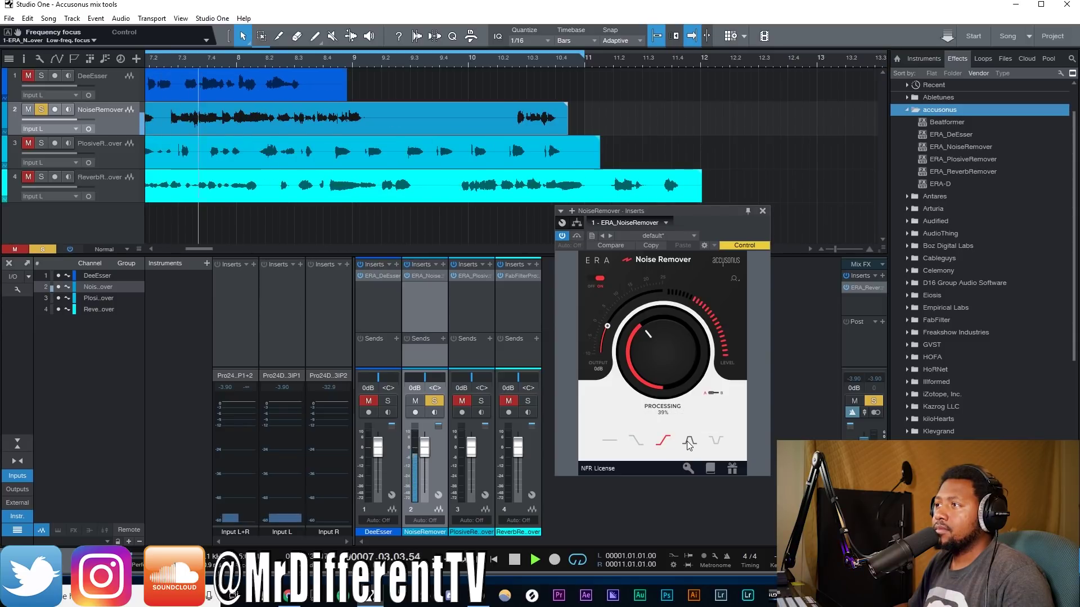
pyautogui.click(689, 442)
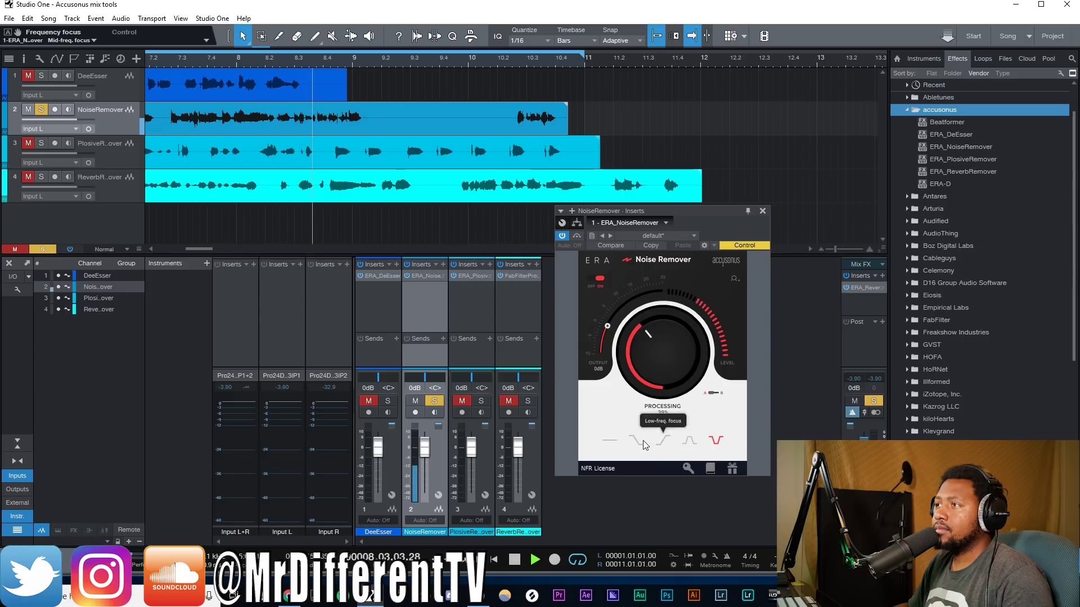
pyautogui.click(611, 442)
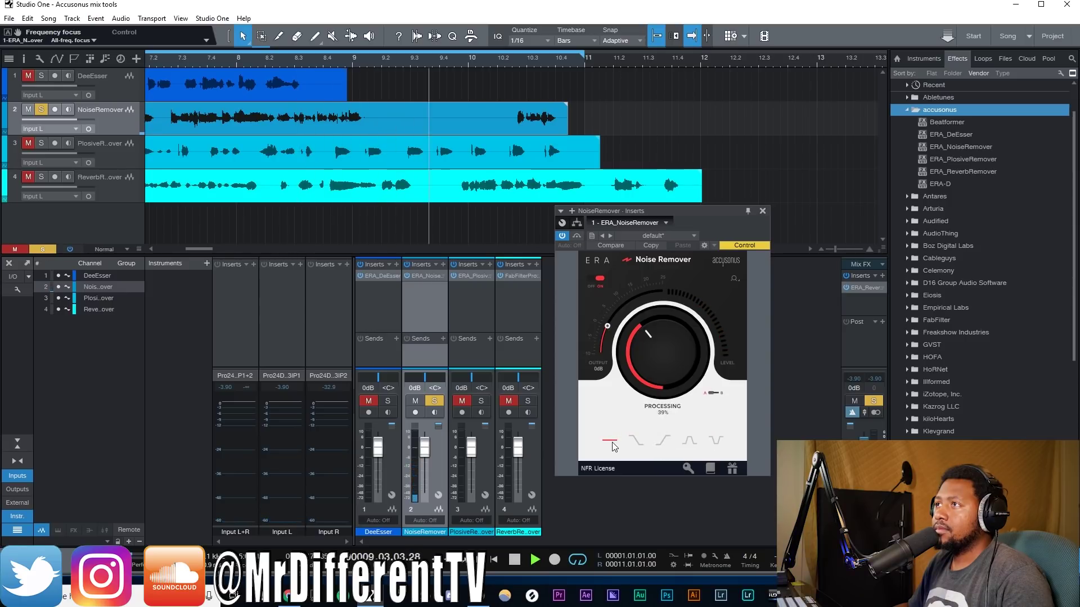
pyautogui.press('space')
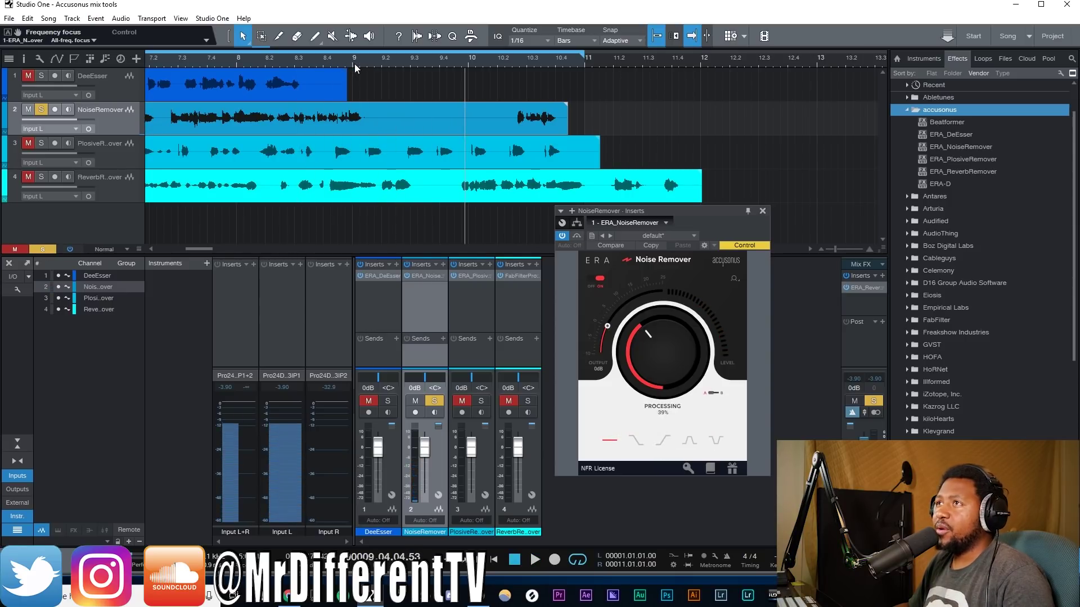
# - Set the loop range over the noise-only gap from about bar 9 to 10.2 and play it with the Noise Remover off
pyautogui.moveTo(366, 50); pyautogui.dragTo(503, 52)
pyautogui.click(599, 279)
pyautogui.press('space')
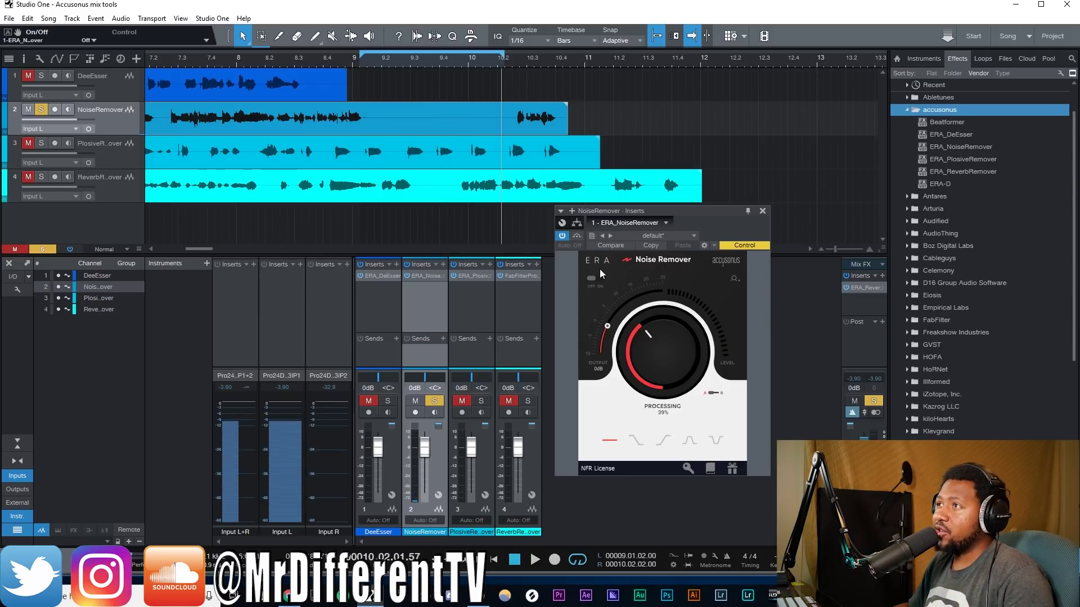
# - Raise the Noise Remover's processing to 70% and further to 79% while comparing the looped noise with the plug-in on
pyautogui.moveTo(648, 363); pyautogui.dragTo(646, 315)
pyautogui.press('space')
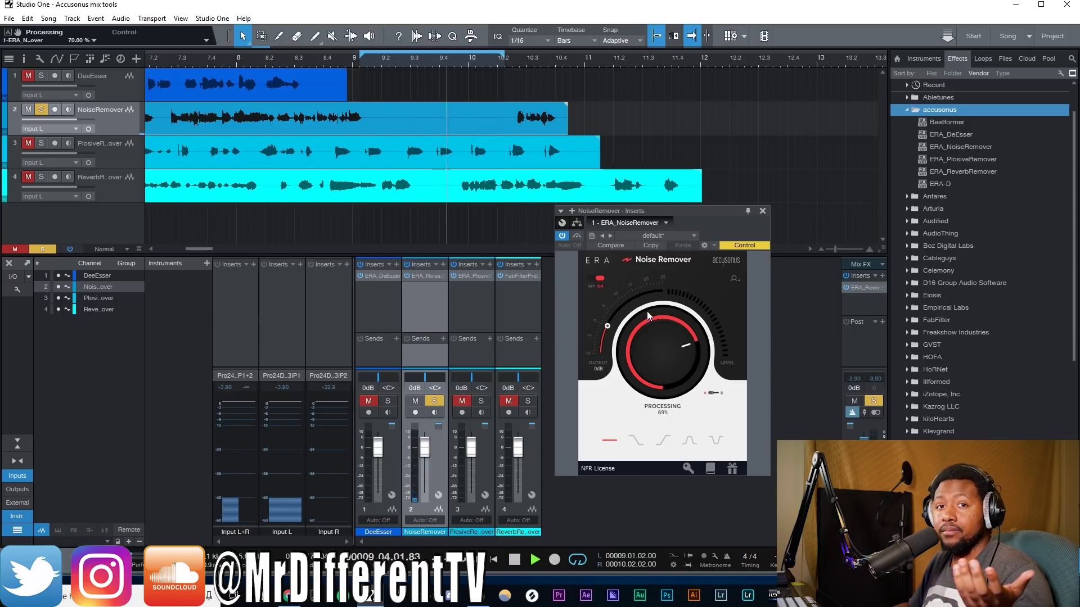
pyautogui.moveTo(653, 342); pyautogui.dragTo(653, 331)
pyautogui.press('space')
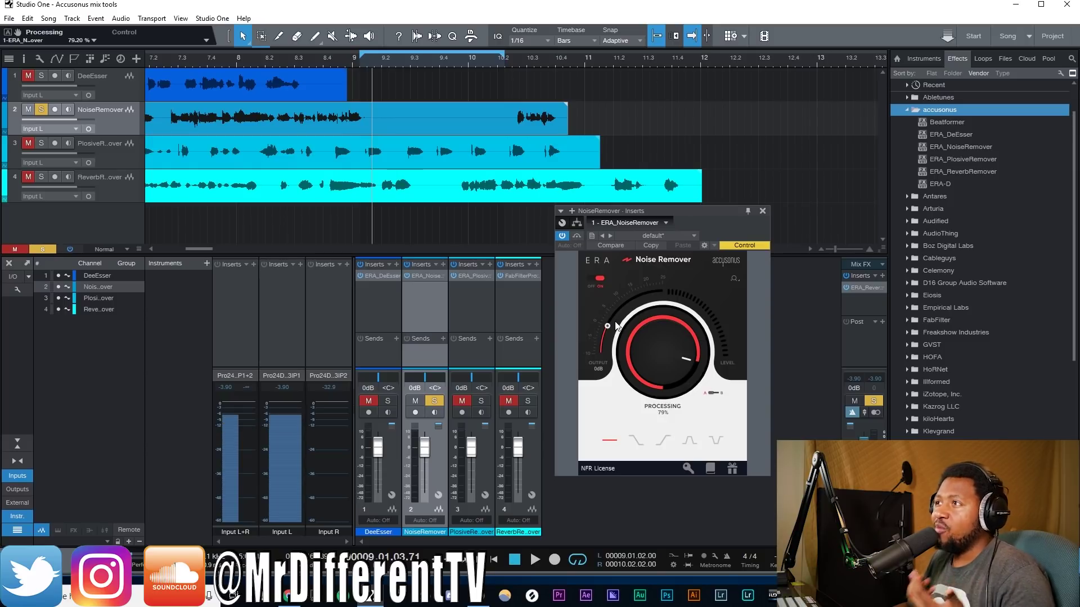
# - Try the Noise Remover's output gain at 1 dB, return it to 0 dB and lower the processing to about 21%
pyautogui.moveTo(608, 329)
pyautogui.mouseDown()
pyautogui.moveTo(669, 263)
pyautogui.moveTo(614, 326)
pyautogui.mouseUp()
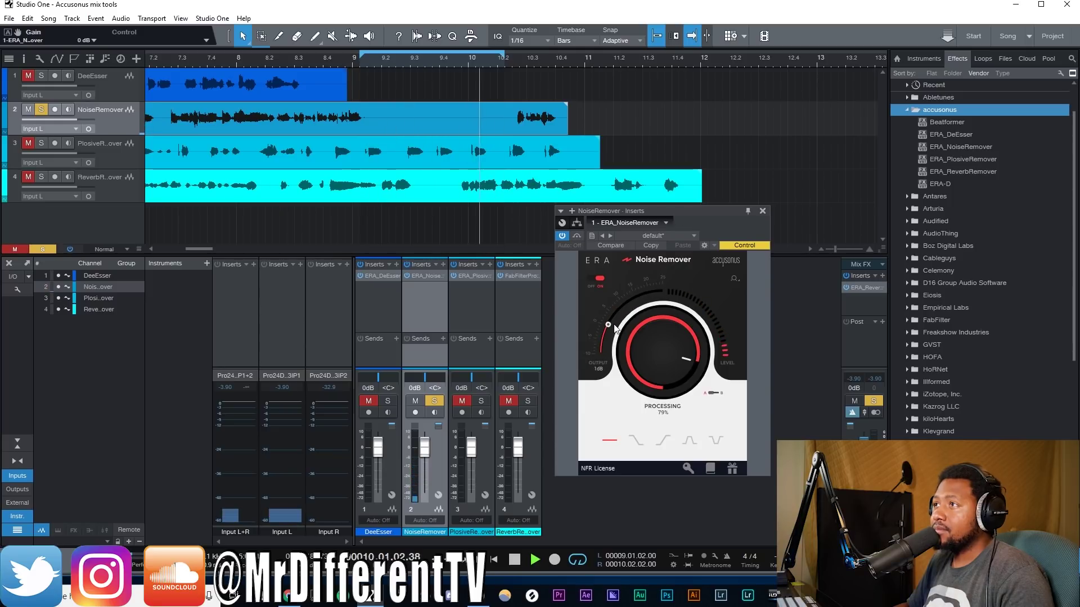
pyautogui.press('space')
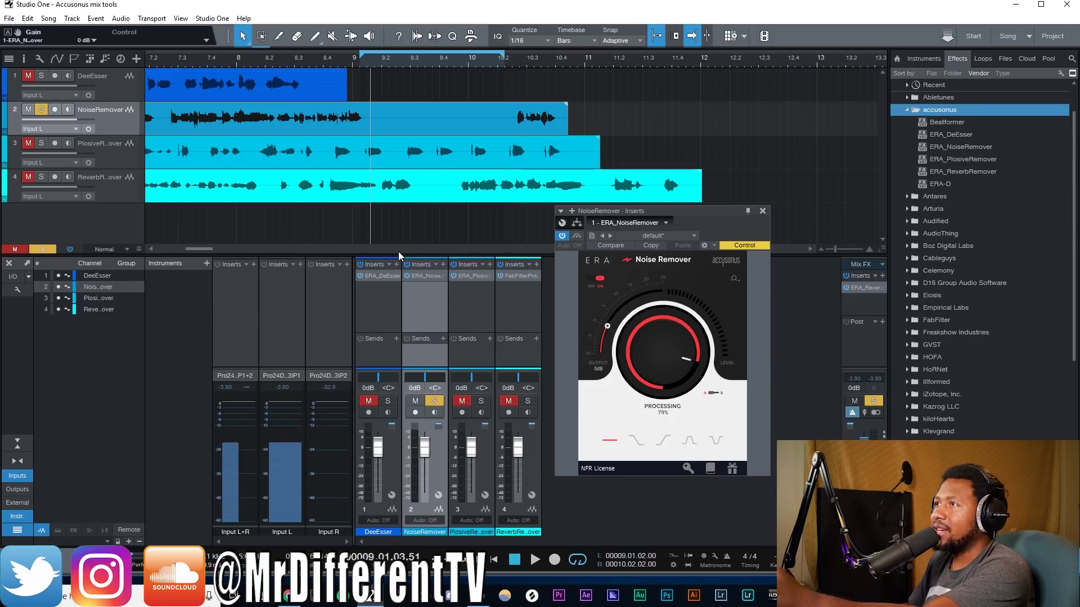
pyautogui.moveTo(637, 352); pyautogui.dragTo(636, 433)
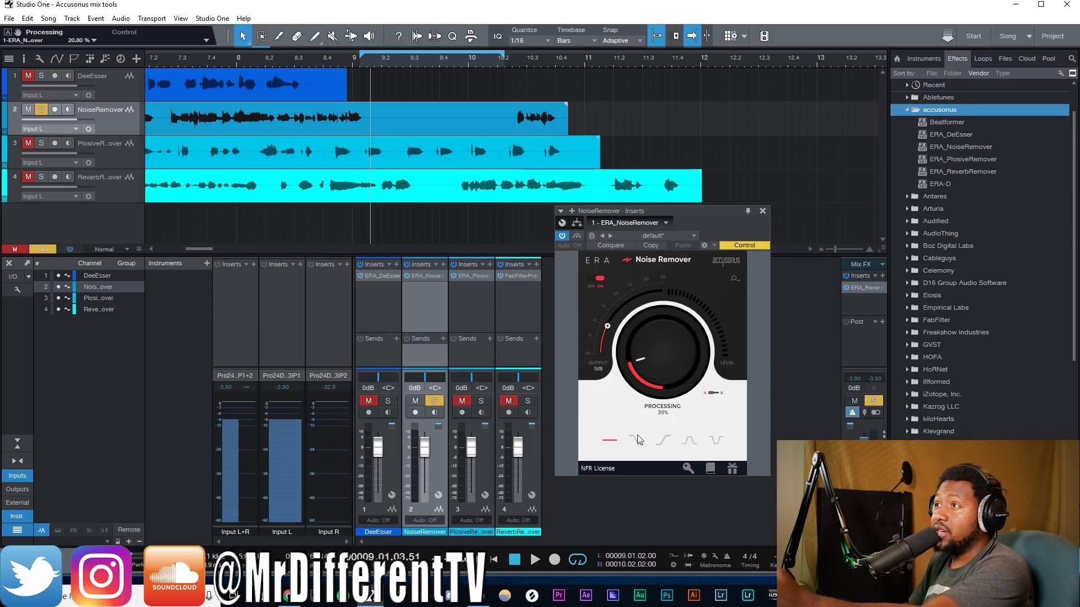
# - Solo the PlosiveRemover track instead of the NoiseRemover track and set the loop range over its clip
pyautogui.click(38, 113)
pyautogui.click(39, 144)
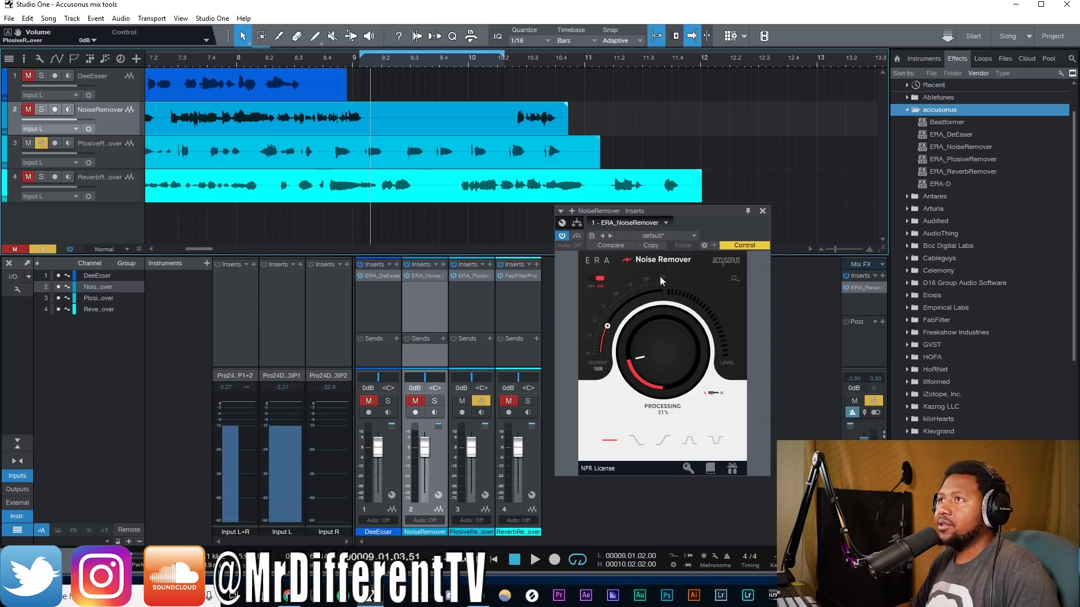
pyautogui.click(354, 162)
pyautogui.press('p')
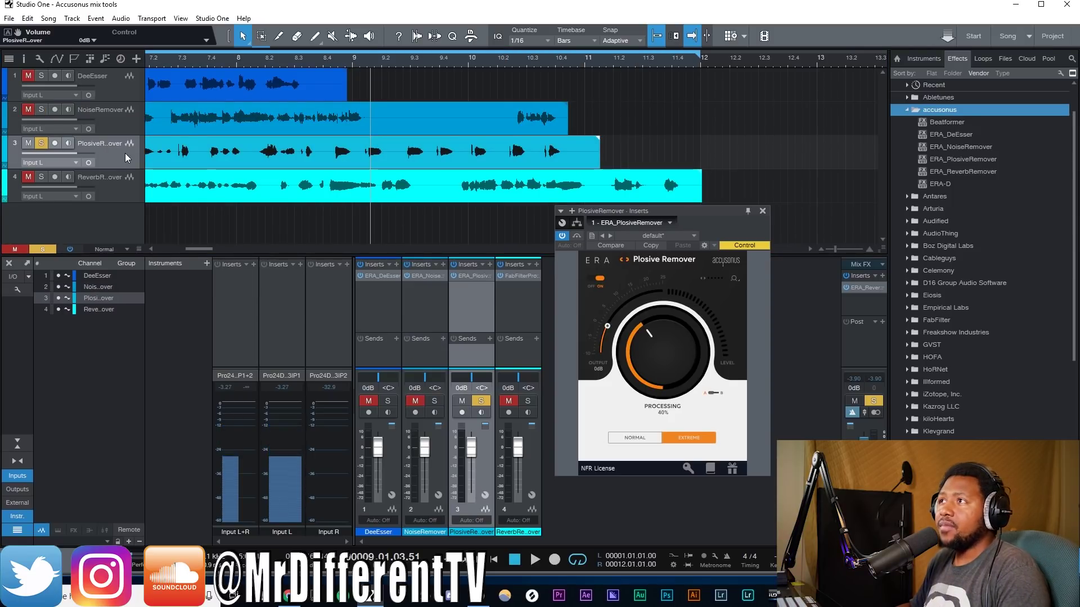
# - Enlarge the Plosive Remover window and play its track from the start with the plug-in switched off
pyautogui.click(735, 279)
pyautogui.moveTo(708, 210); pyautogui.dragTo(708, 160)
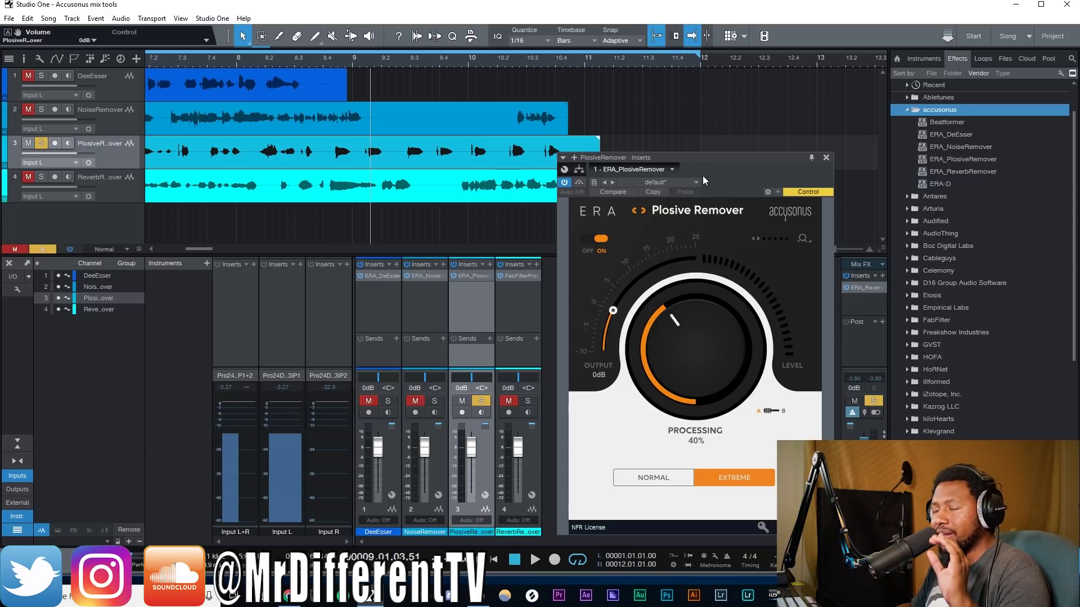
pyautogui.click(494, 559)
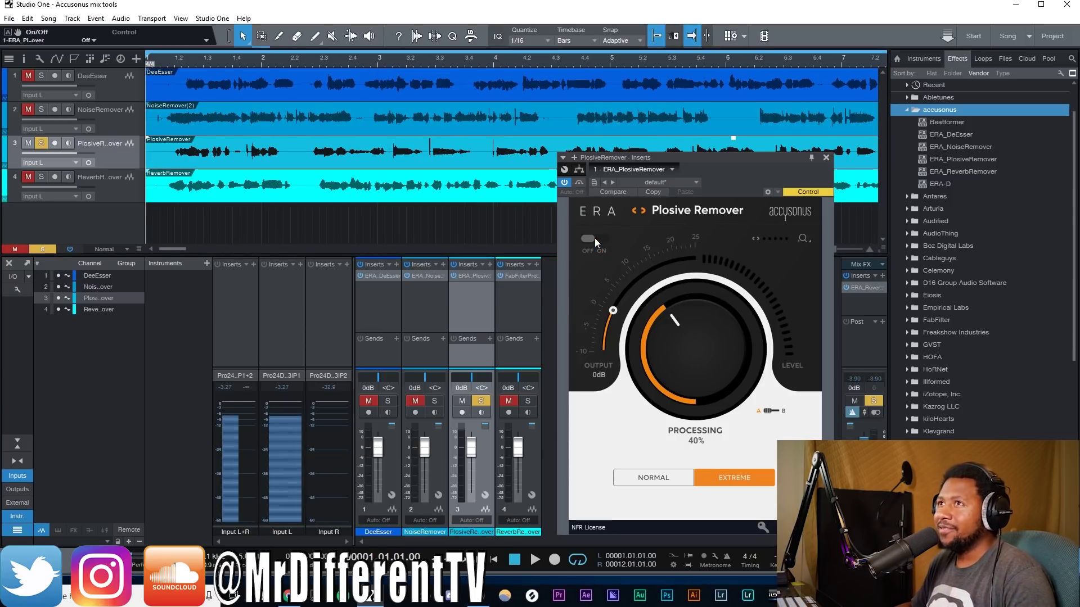
pyautogui.press('space')
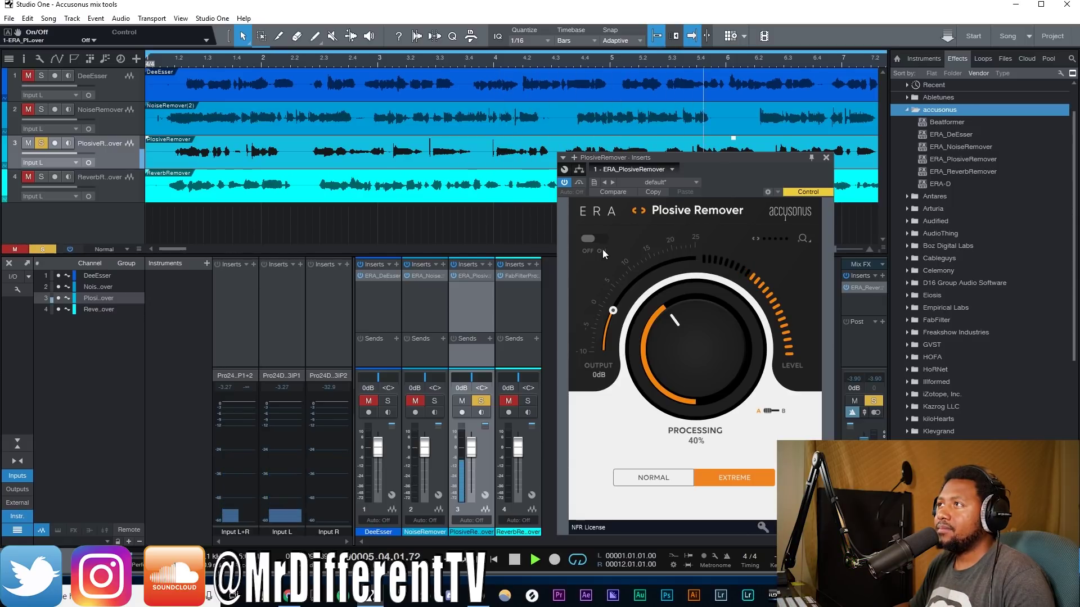
pyautogui.press('space')
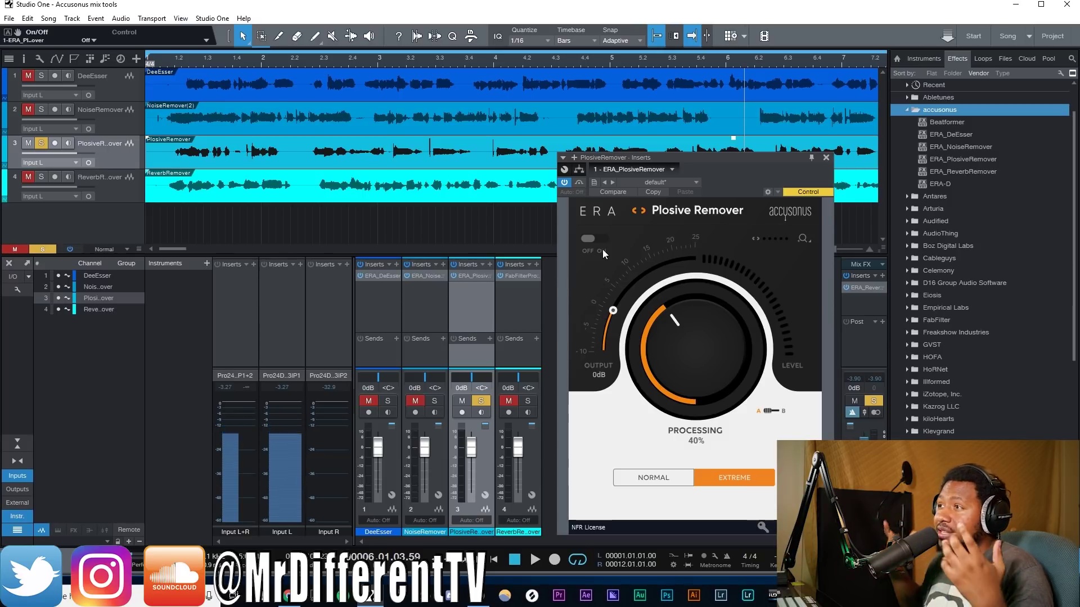
# - Switch the Plosive Remover on in Normal mode and raise its processing to 100% while playing the track
pyautogui.click(590, 238)
pyautogui.click(674, 481)
pyautogui.click(665, 481)
pyautogui.click(665, 480)
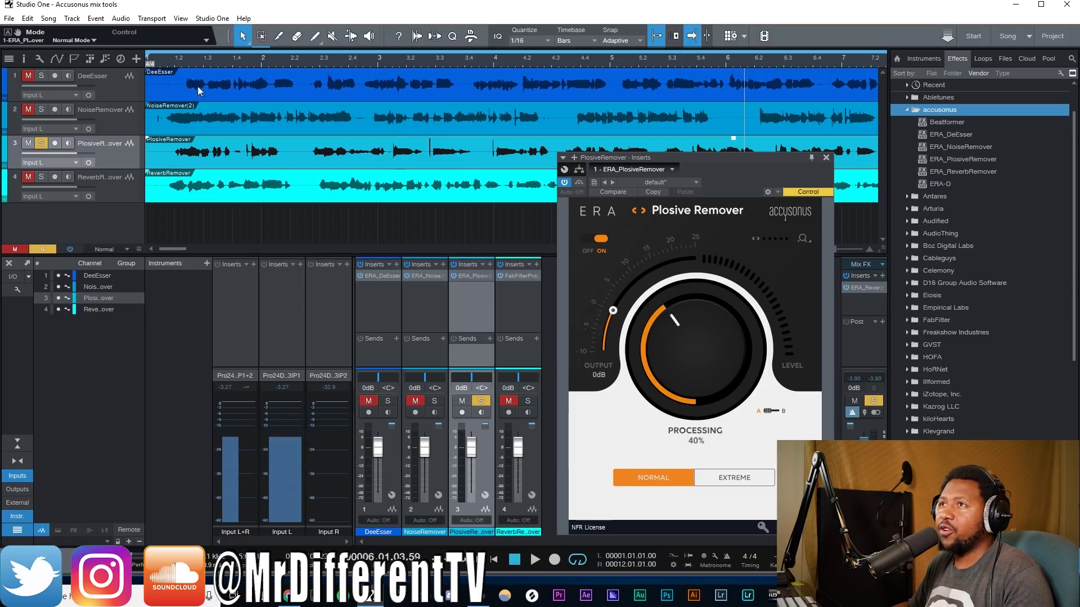
pyautogui.press('space')
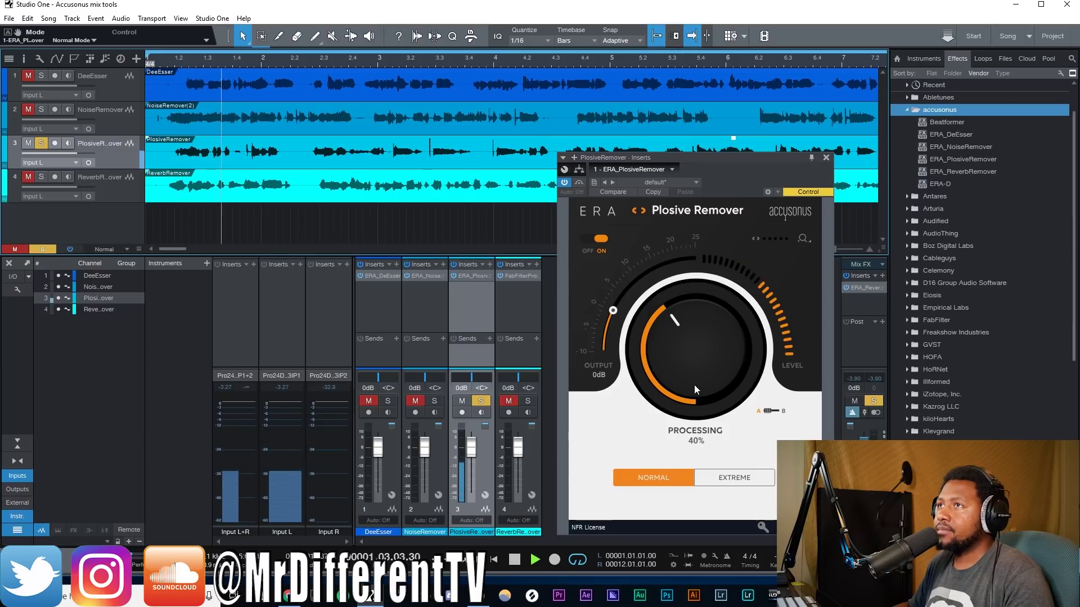
pyautogui.moveTo(700, 383); pyautogui.dragTo(698, 293)
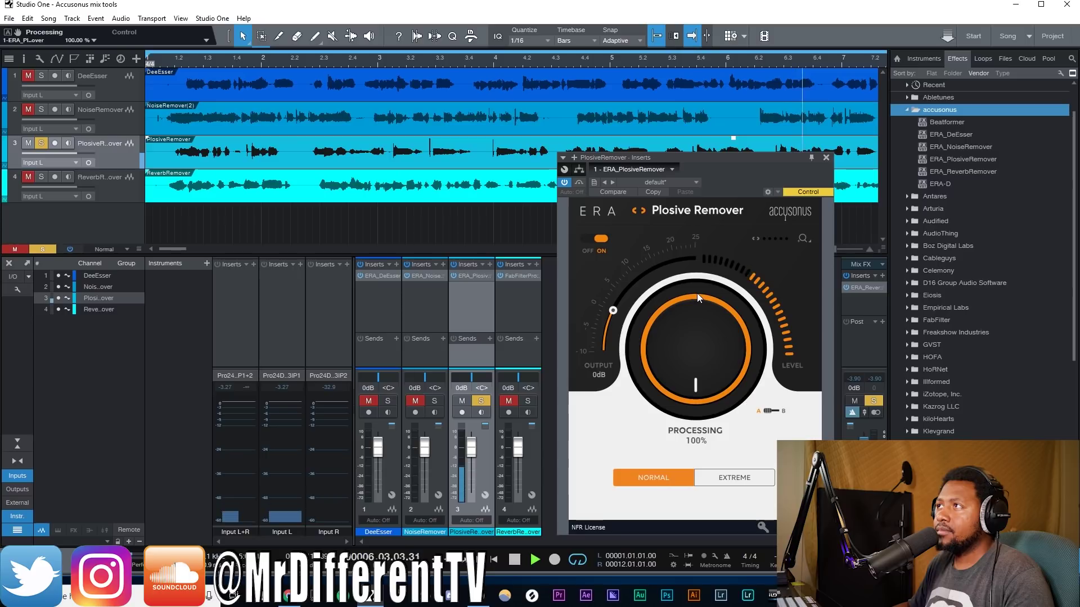
pyautogui.press('space')
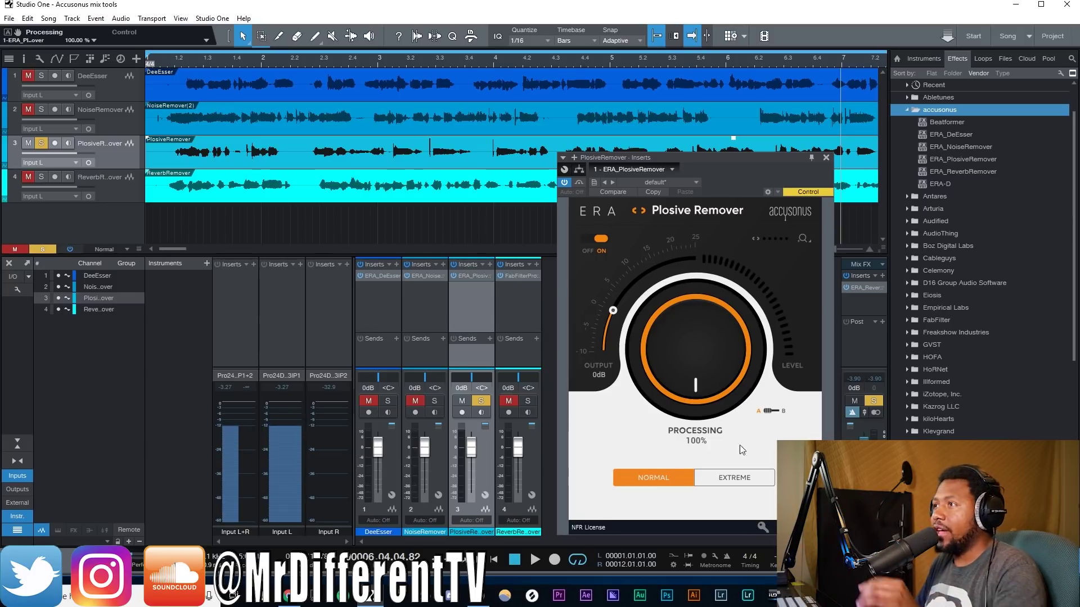
# - Set the Plosive Remover to Extreme mode and compare playback around bar 3 with the plug-in on and off, leaving it on
pyautogui.click(746, 478)
pyautogui.press('space')
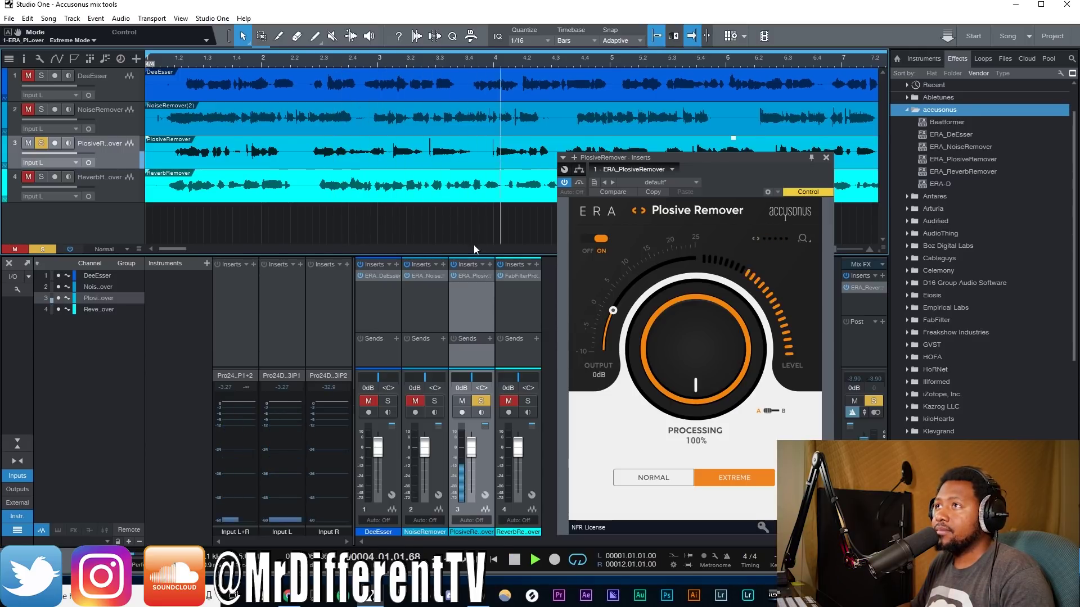
pyautogui.click(597, 239)
pyautogui.press('space')
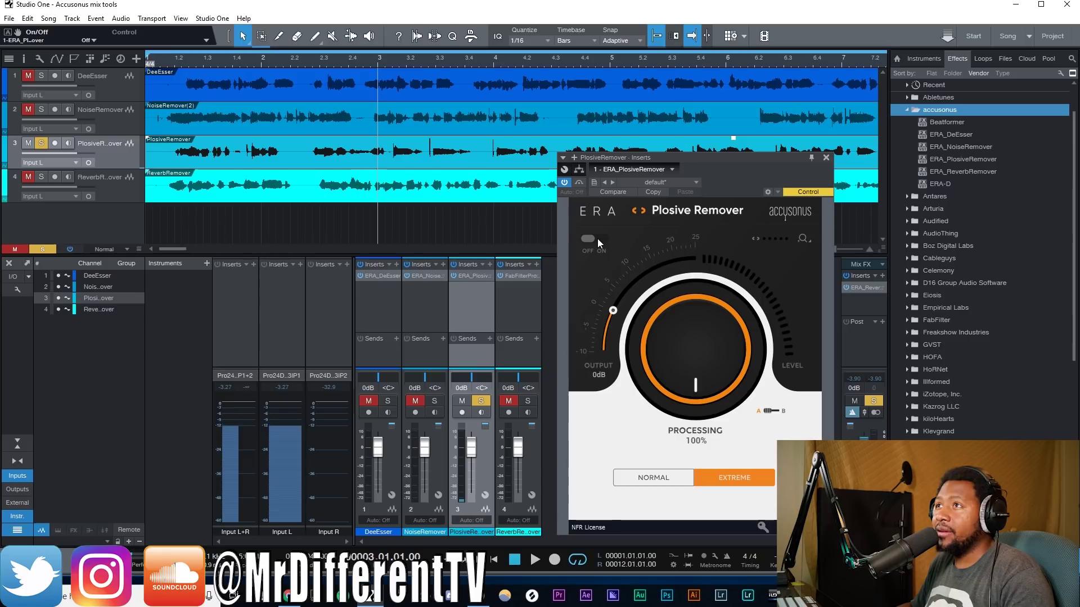
pyautogui.press('space')
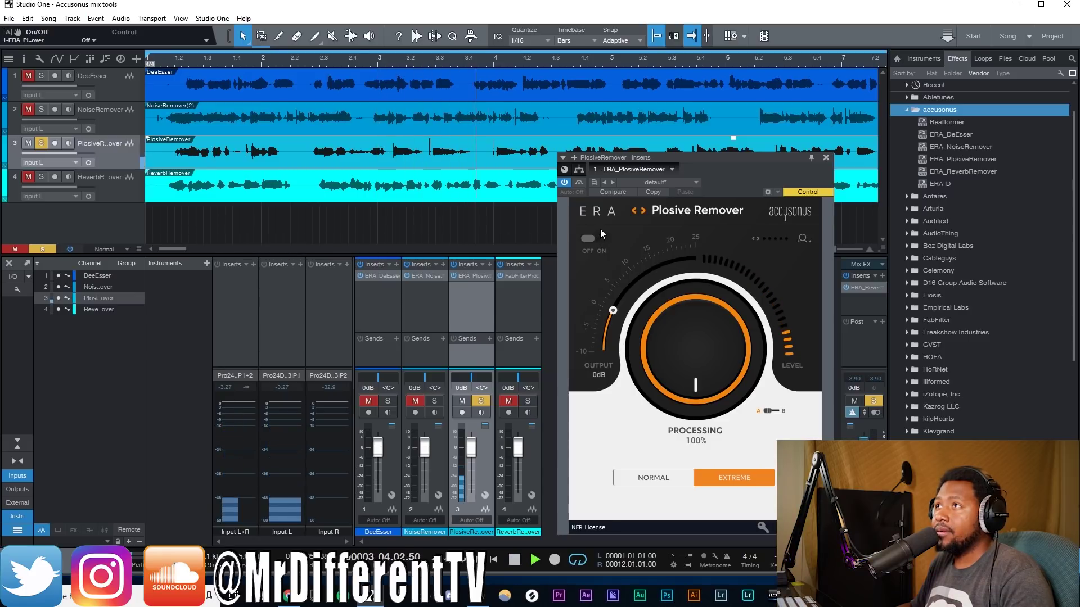
pyautogui.press('space')
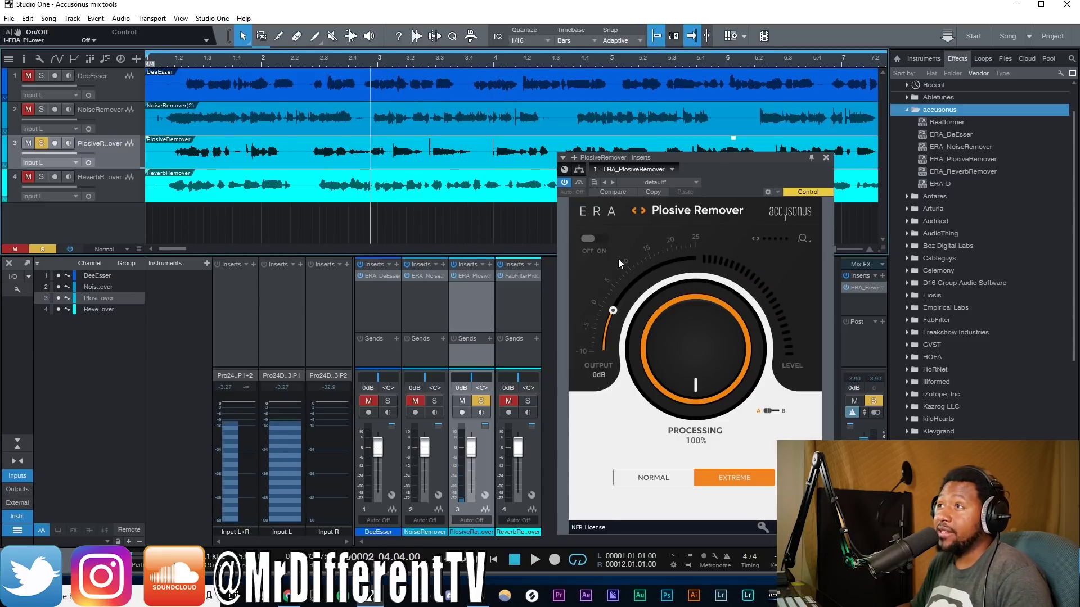
pyautogui.click(593, 239)
pyautogui.press('space')
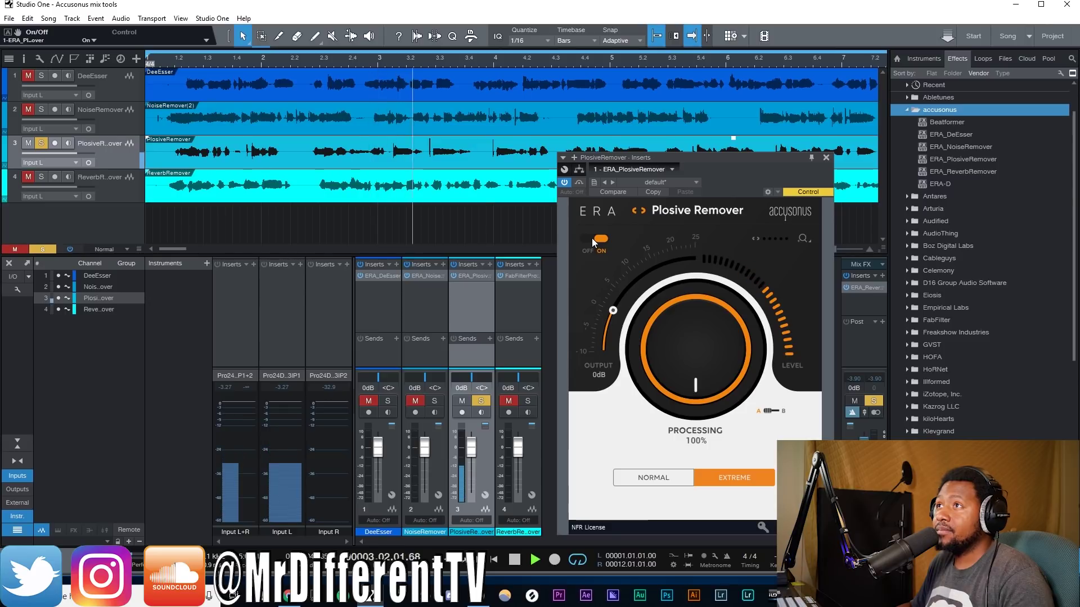
pyautogui.press('space')
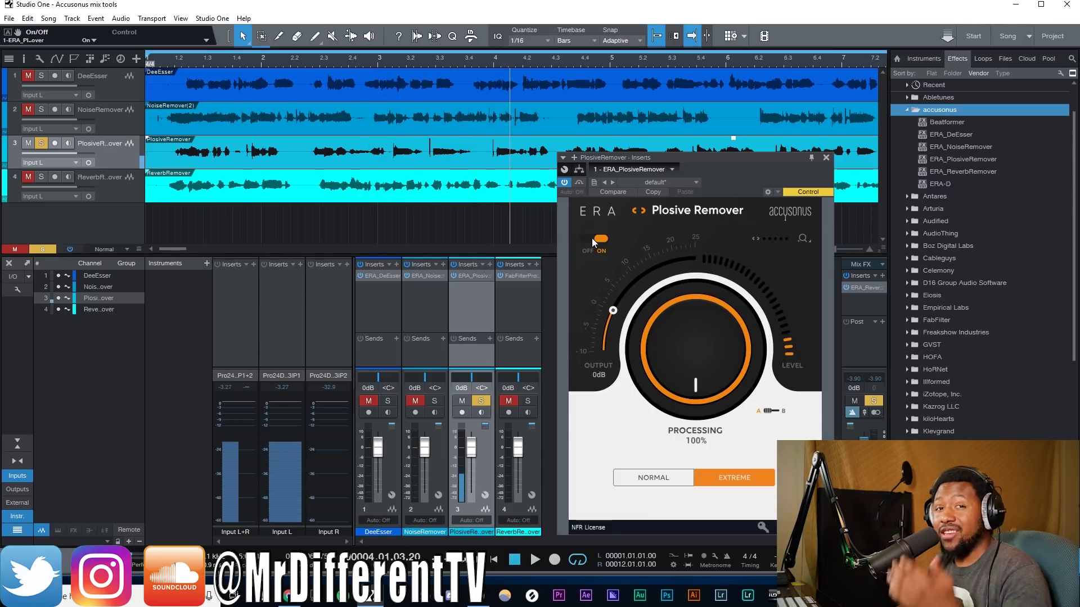
# - Set the Plosive Remover's processing to 40% and its mode to Normal
pyautogui.moveTo(690, 362); pyautogui.dragTo(691, 390)
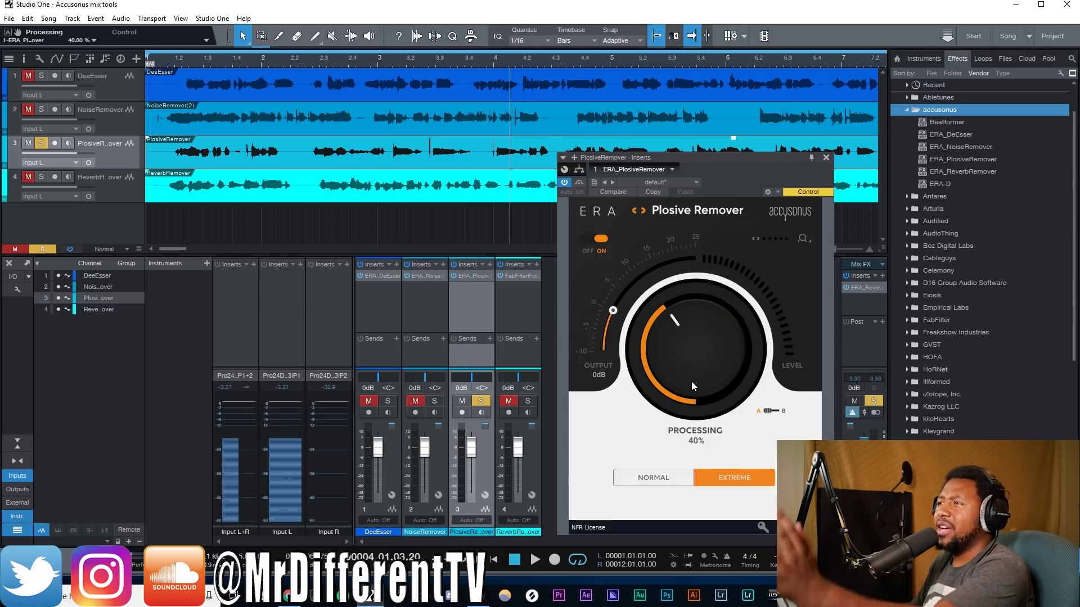
pyautogui.click(664, 485)
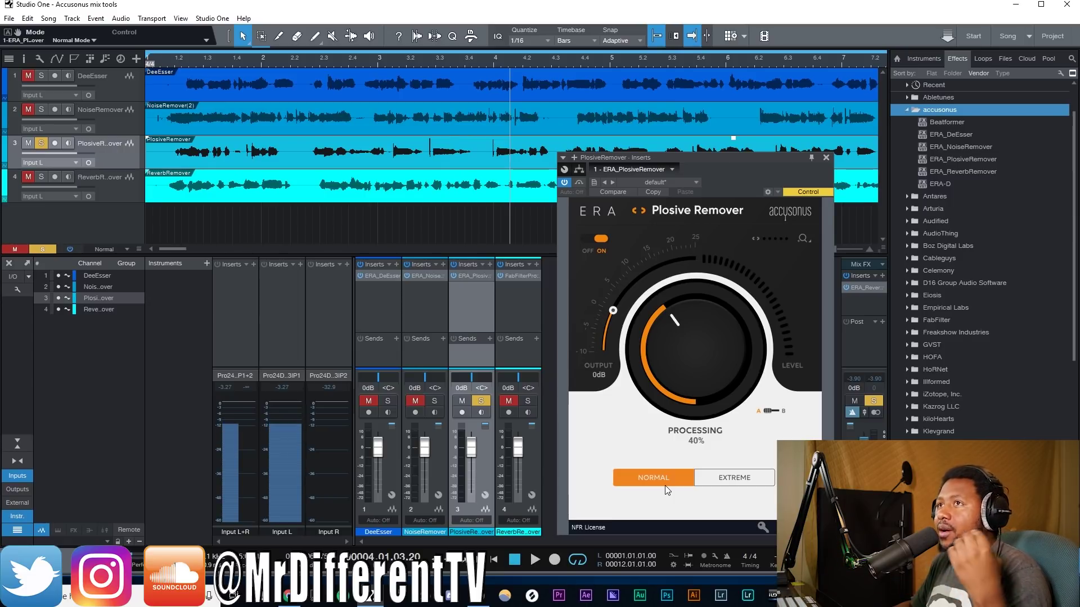
# - Mute the PlosiveRemover track, unmute and solo the ReverbRemover track, and play it from near the start
pyautogui.click(109, 184)
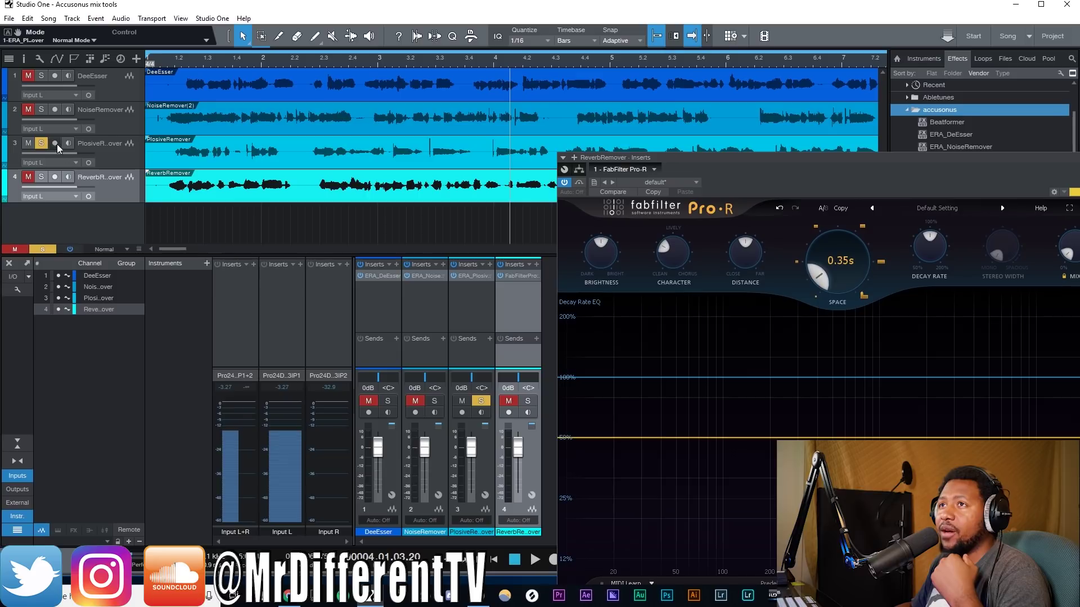
pyautogui.click(28, 143)
pyautogui.click(29, 177)
pyautogui.click(41, 178)
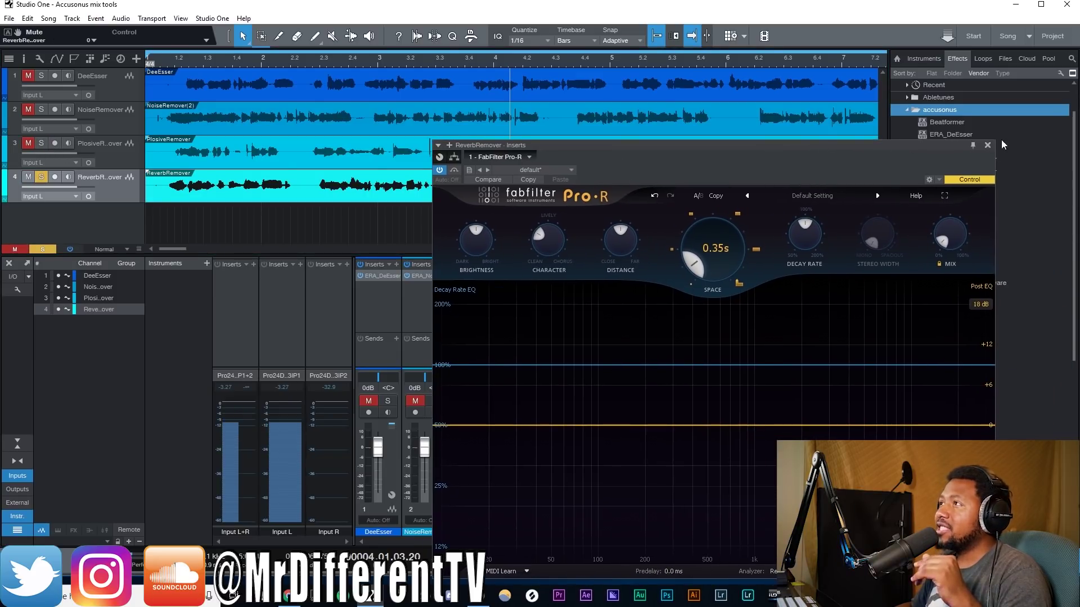
pyautogui.click(990, 144)
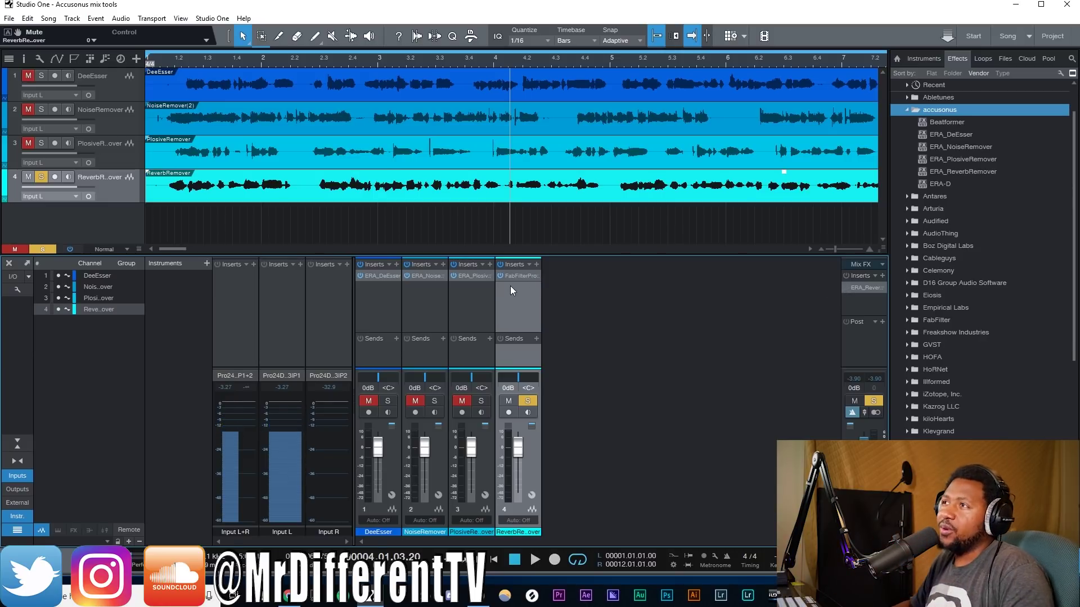
pyautogui.click(171, 62)
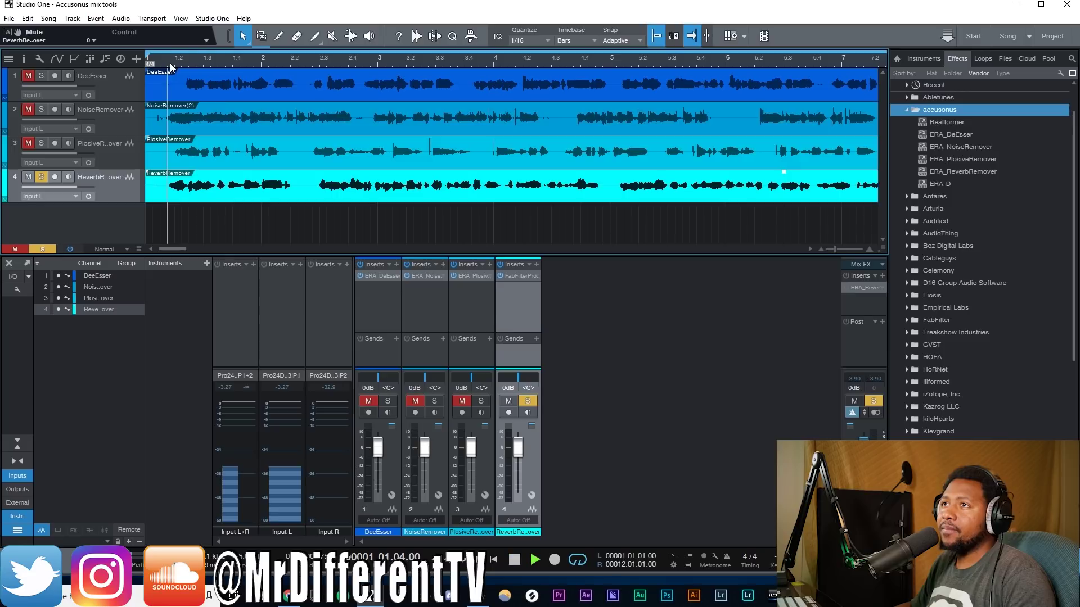
pyautogui.press('space')
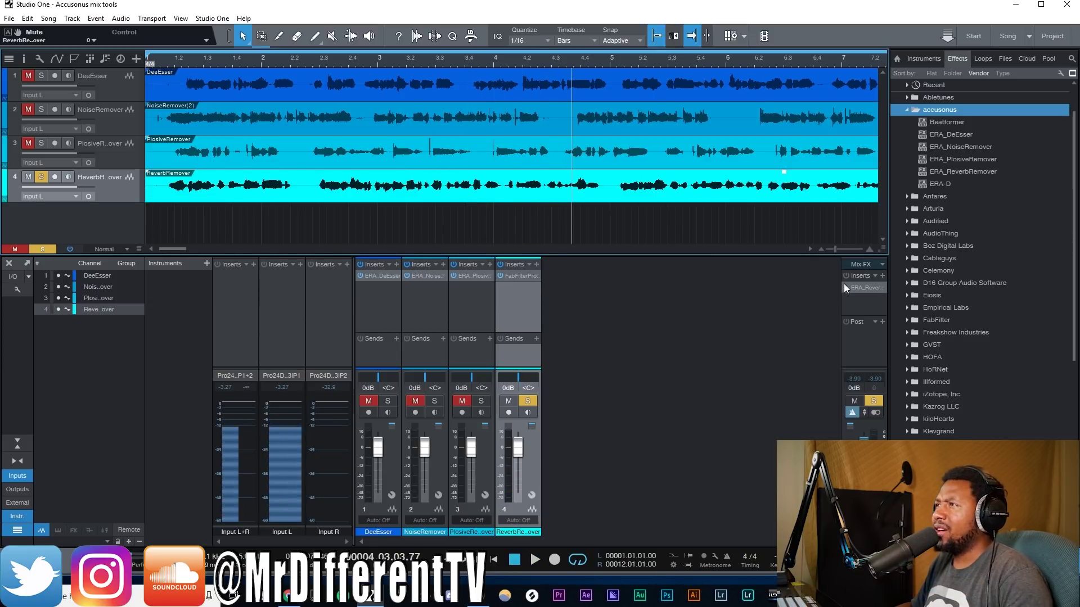
# - Open and enlarge the Main bus's Reverb Remover, and set it to all-frequency focus with 40% processing and 10 dB output
pyautogui.click(865, 287)
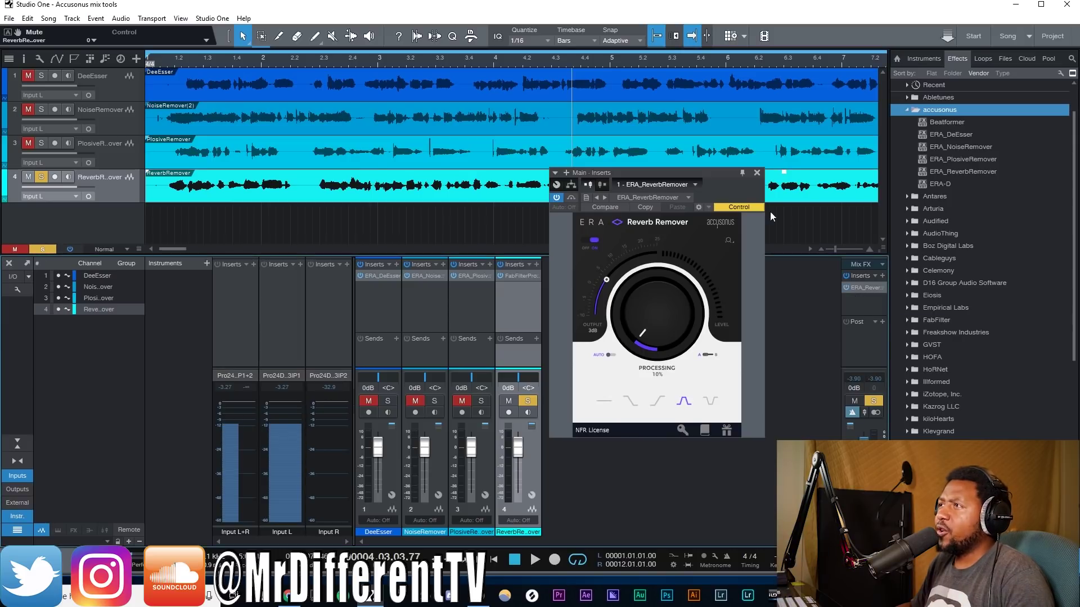
pyautogui.click(730, 240)
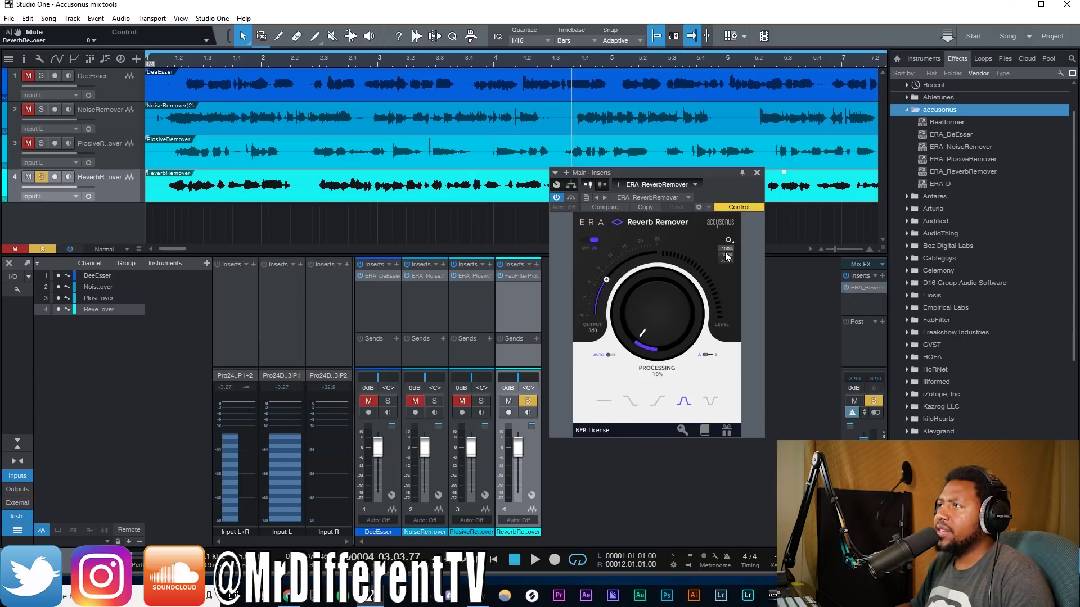
pyautogui.click(726, 254)
pyautogui.moveTo(707, 175); pyautogui.dragTo(714, 142)
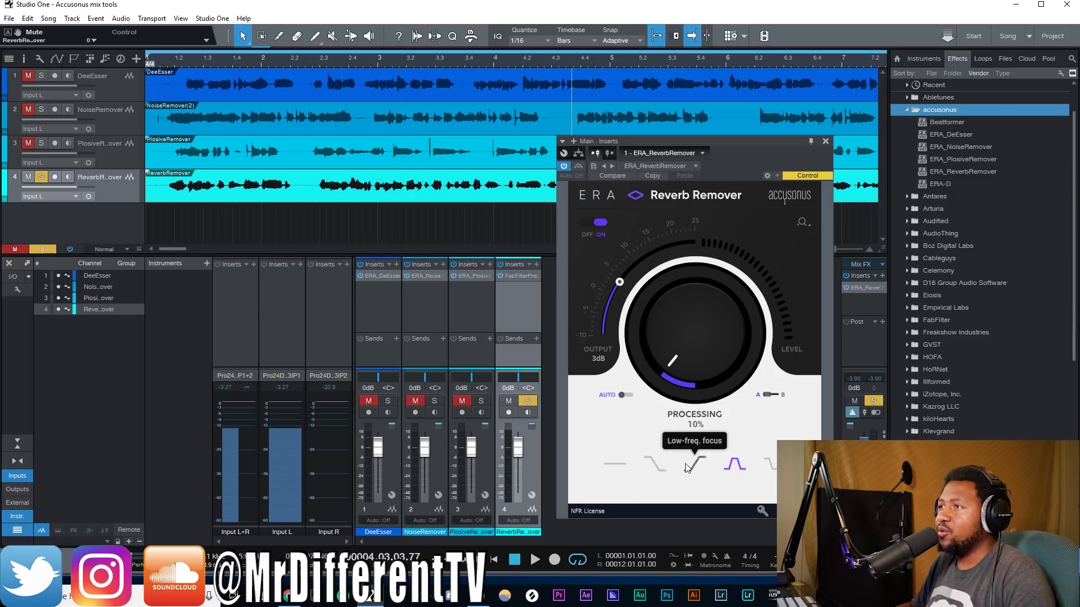
pyautogui.click(623, 463)
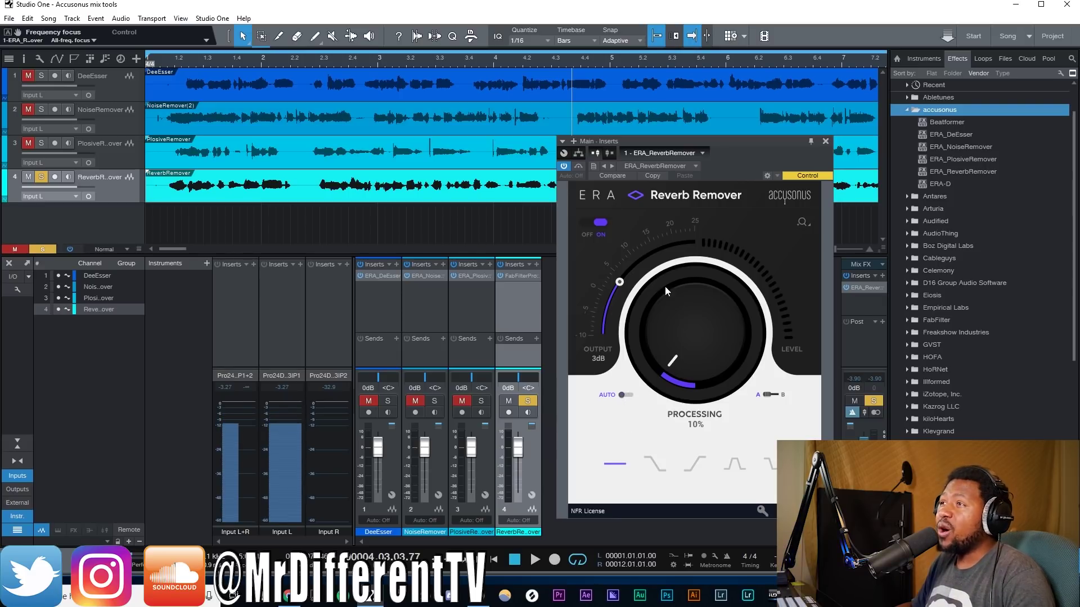
pyautogui.moveTo(675, 354); pyautogui.dragTo(683, 332)
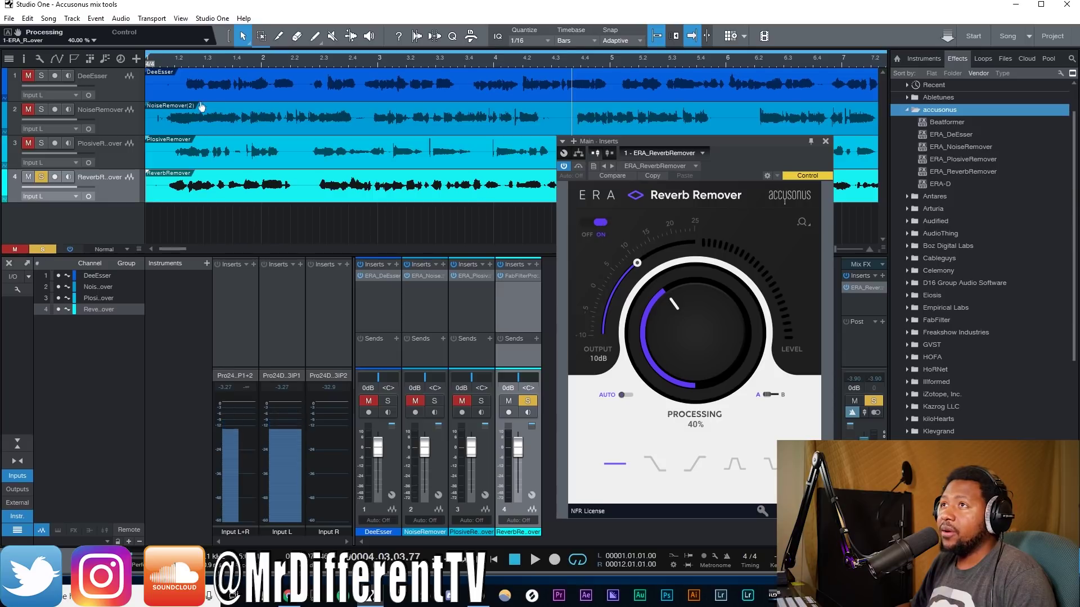
# - Play the ReverbRemover track from near the start with the Reverb Remover switched off, and switch it on during playback
pyautogui.click(183, 61)
pyautogui.click(604, 223)
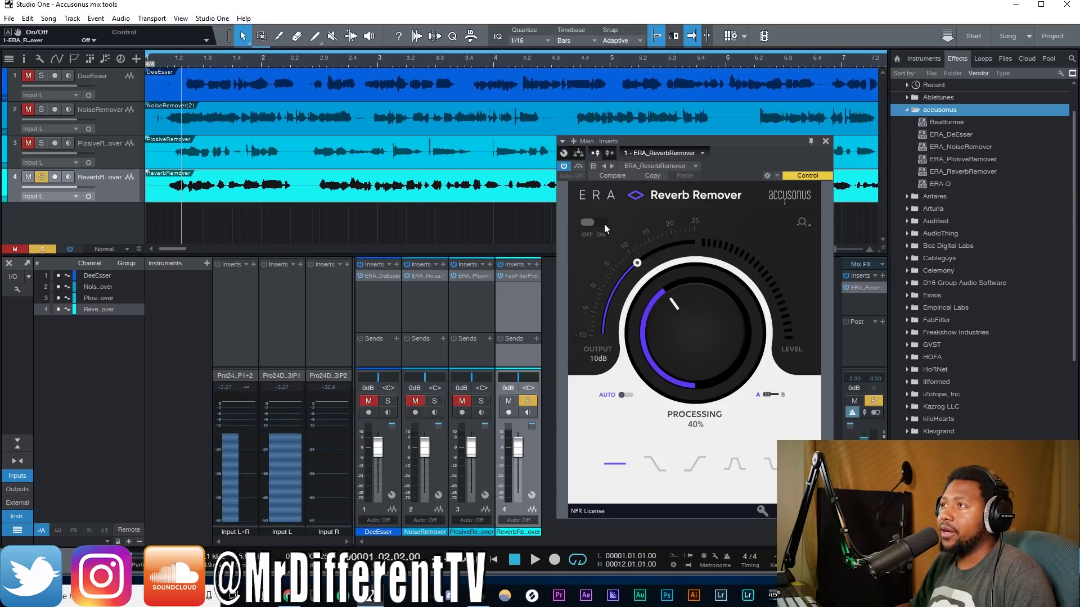
pyautogui.press('space')
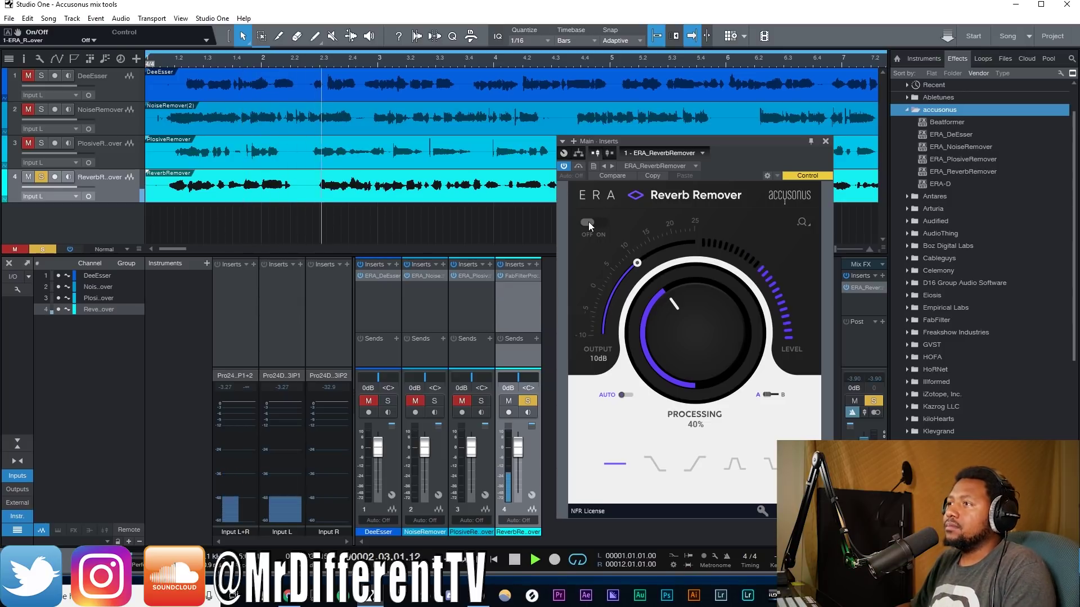
pyautogui.click(588, 222)
# - Audition the Reverb Remover at 50% processing with repeated on/off comparisons, and return its processing to 40%
pyautogui.moveTo(667, 356); pyautogui.dragTo(675, 342)
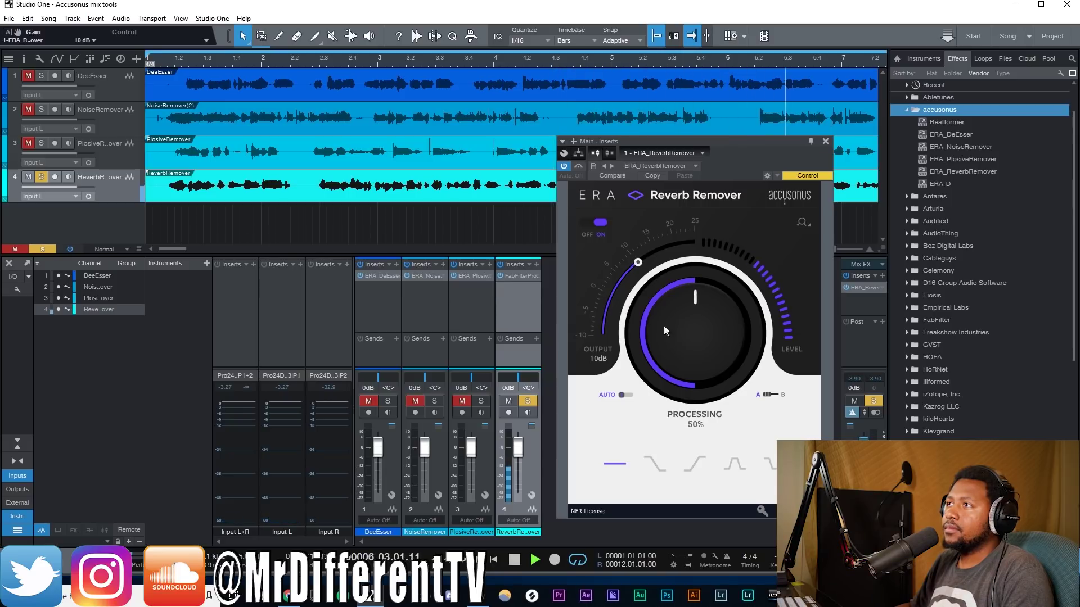
pyautogui.click(600, 222)
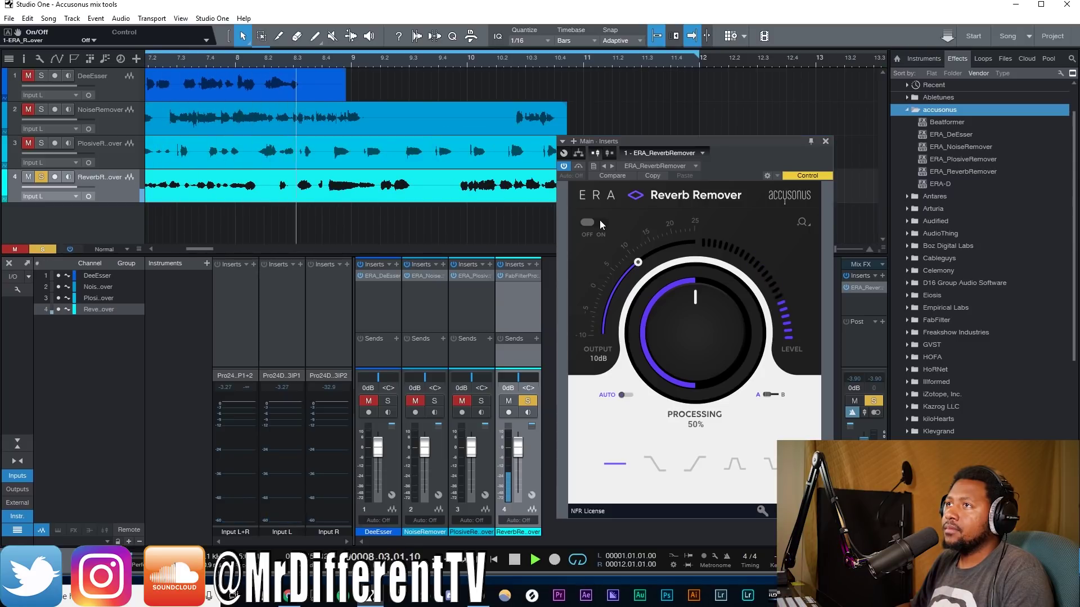
pyautogui.click(600, 222)
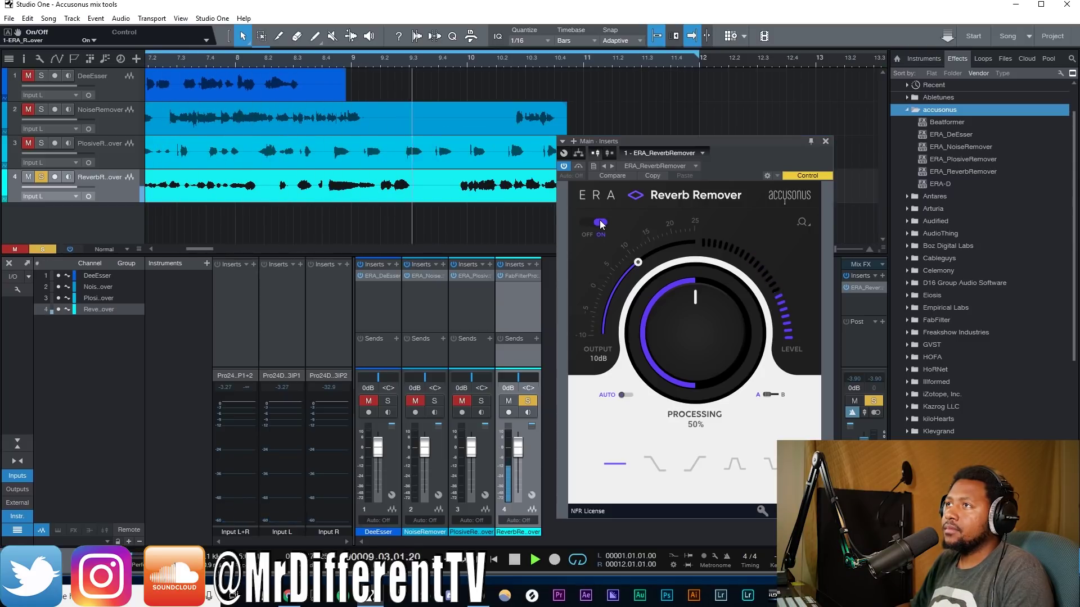
pyautogui.click(599, 222)
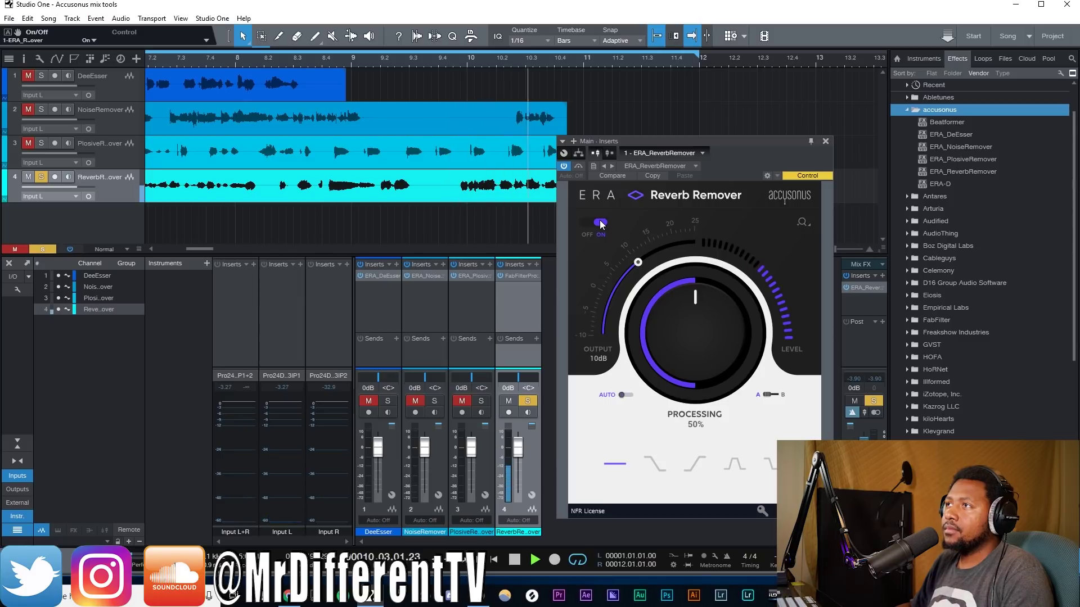
pyautogui.click(600, 221)
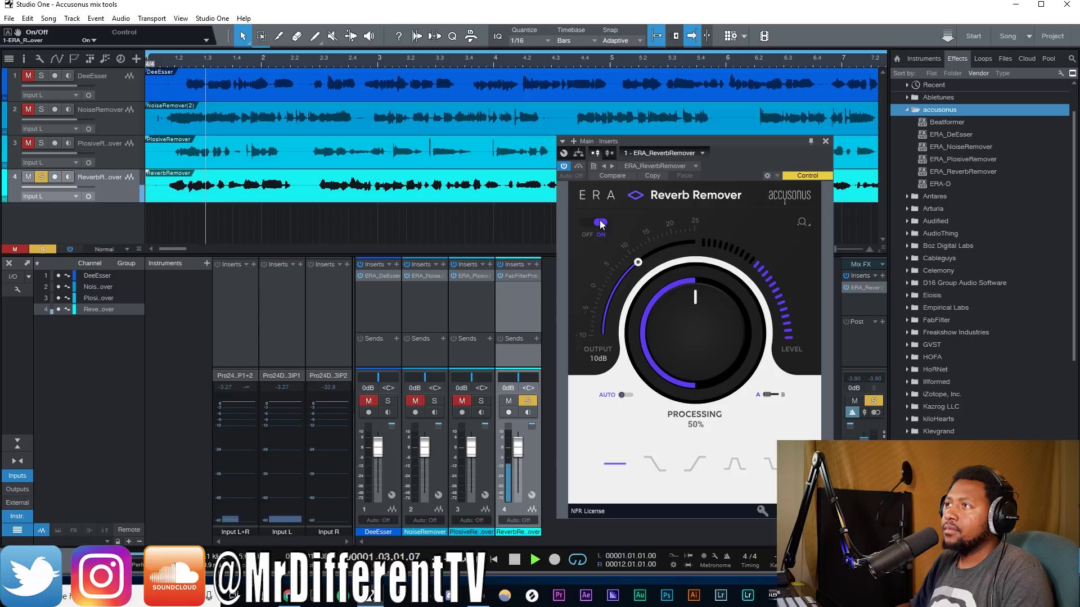
pyautogui.click(599, 221)
pyautogui.click(600, 221)
pyautogui.moveTo(656, 316); pyautogui.dragTo(662, 333)
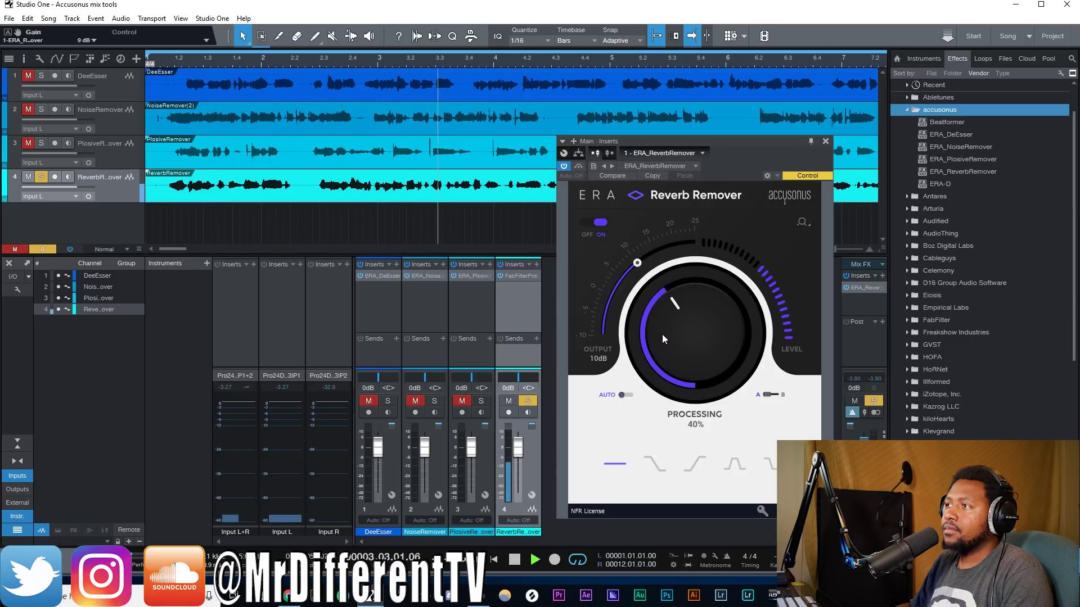
# - Audition the other frequency-focus shapes, return to all-frequency focus, and compare the Reverb Remover off and on, leaving it on
pyautogui.click(664, 468)
pyautogui.click(697, 465)
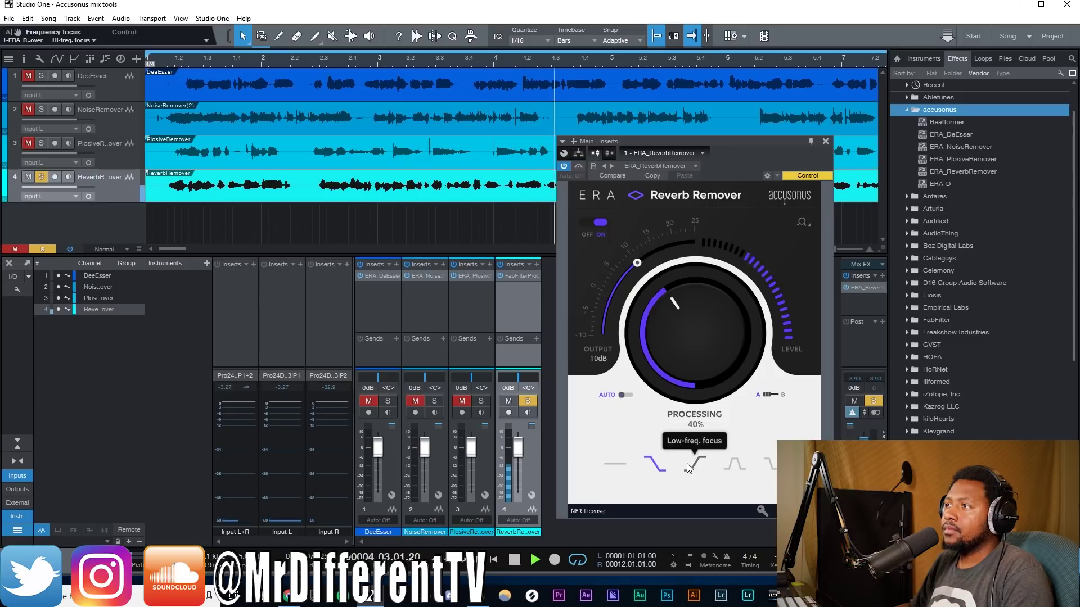
pyautogui.click(734, 465)
pyautogui.click(771, 465)
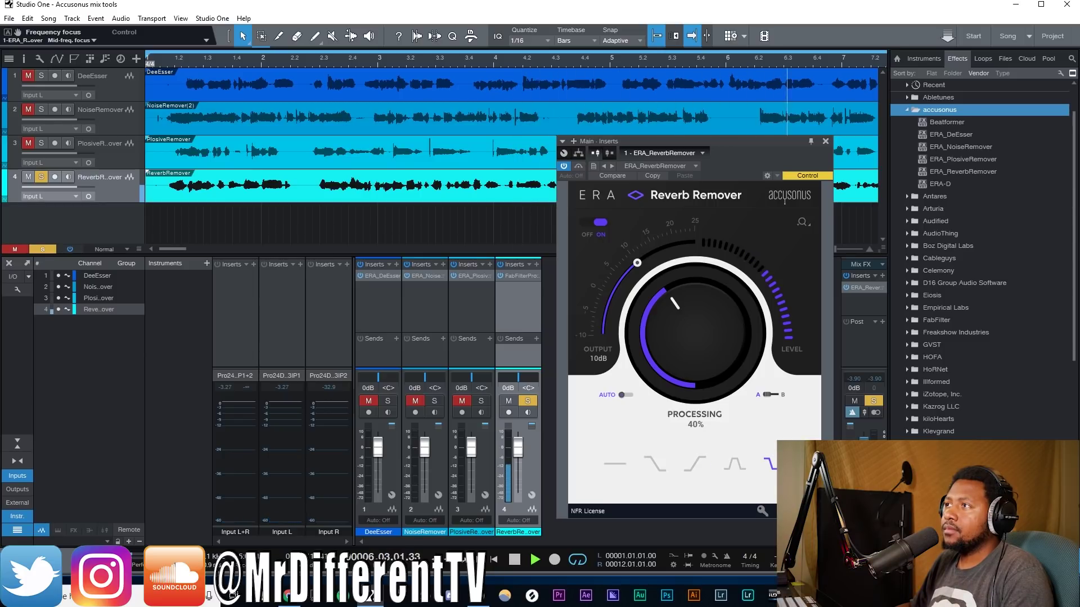
pyautogui.click(616, 465)
pyautogui.click(600, 222)
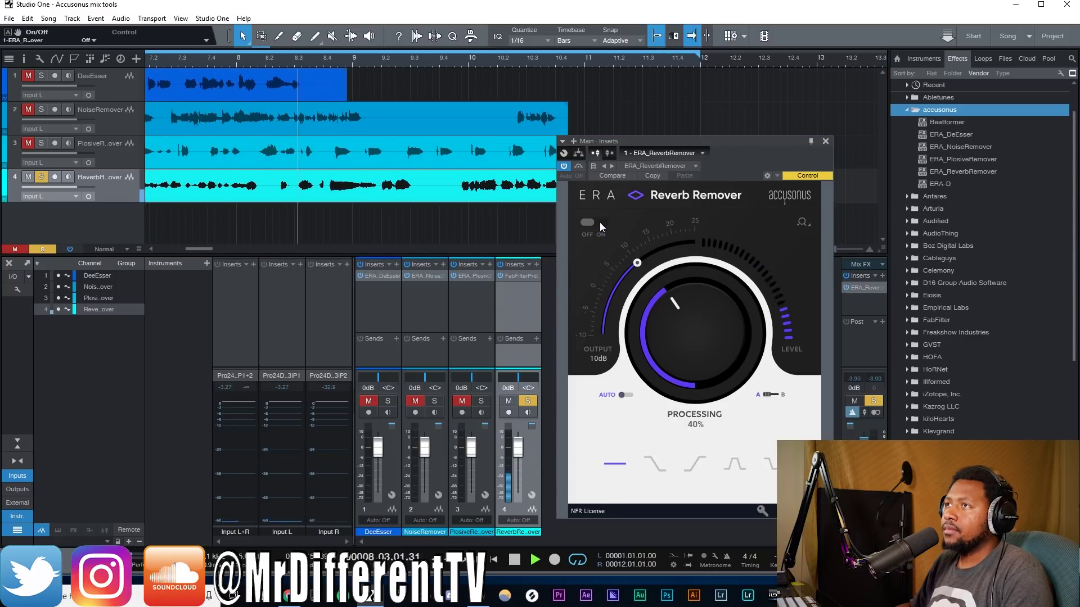
pyautogui.click(600, 223)
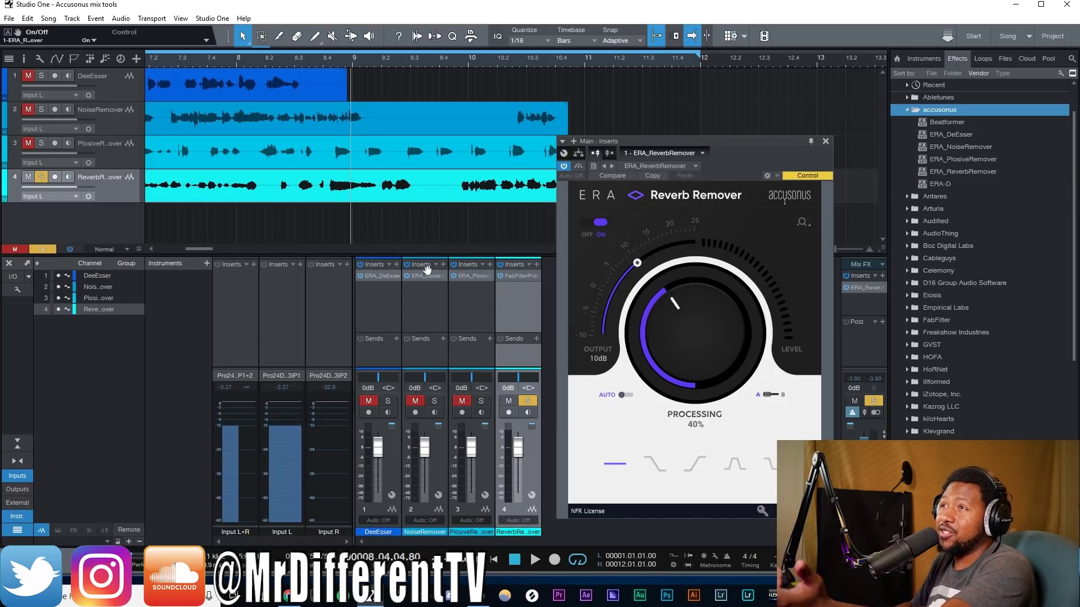
# - Open the De-Esser on the DeEsser track, enlarge its window, and set its mode to Normal
pyautogui.click(376, 275)
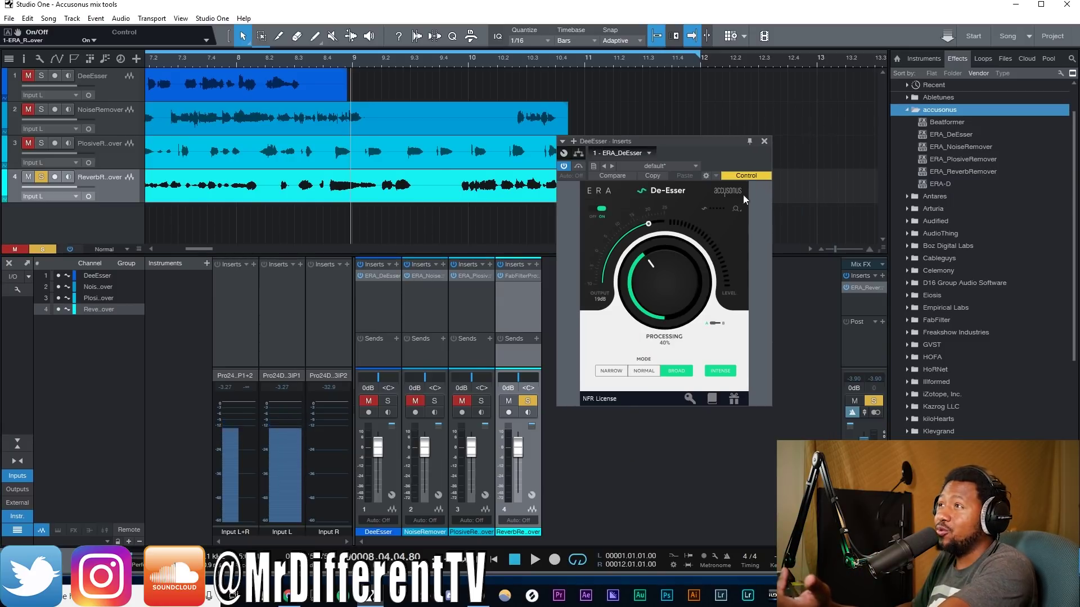
pyautogui.click(736, 209)
pyautogui.click(734, 225)
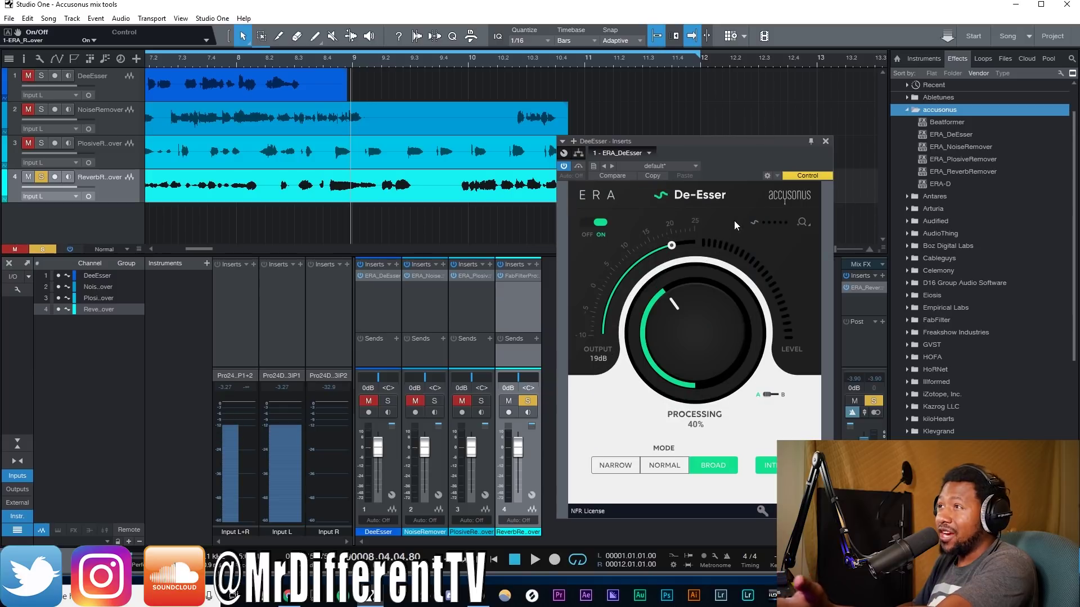
pyautogui.click(673, 463)
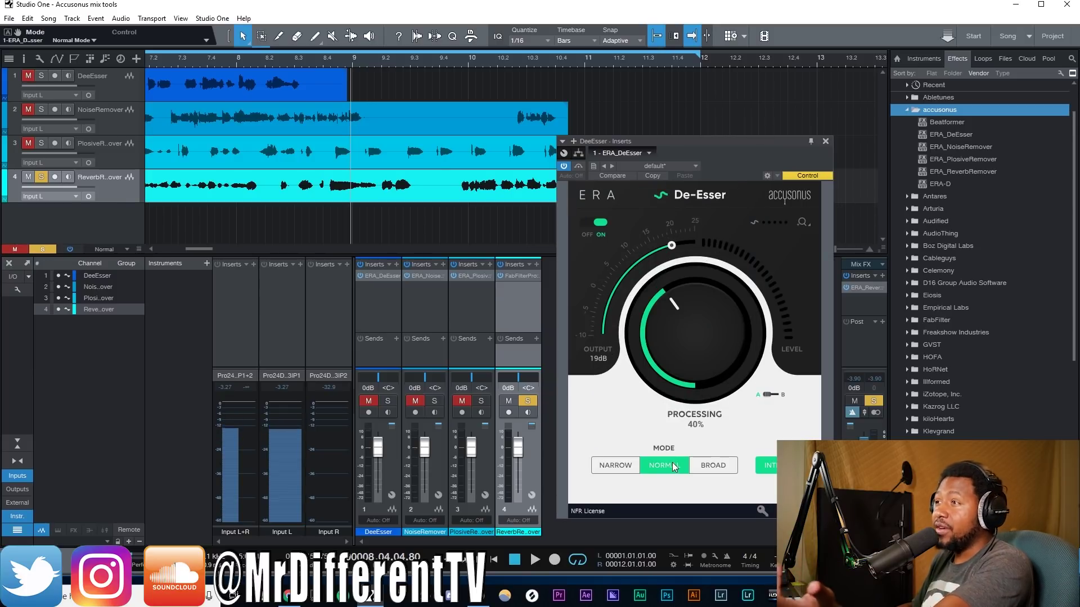